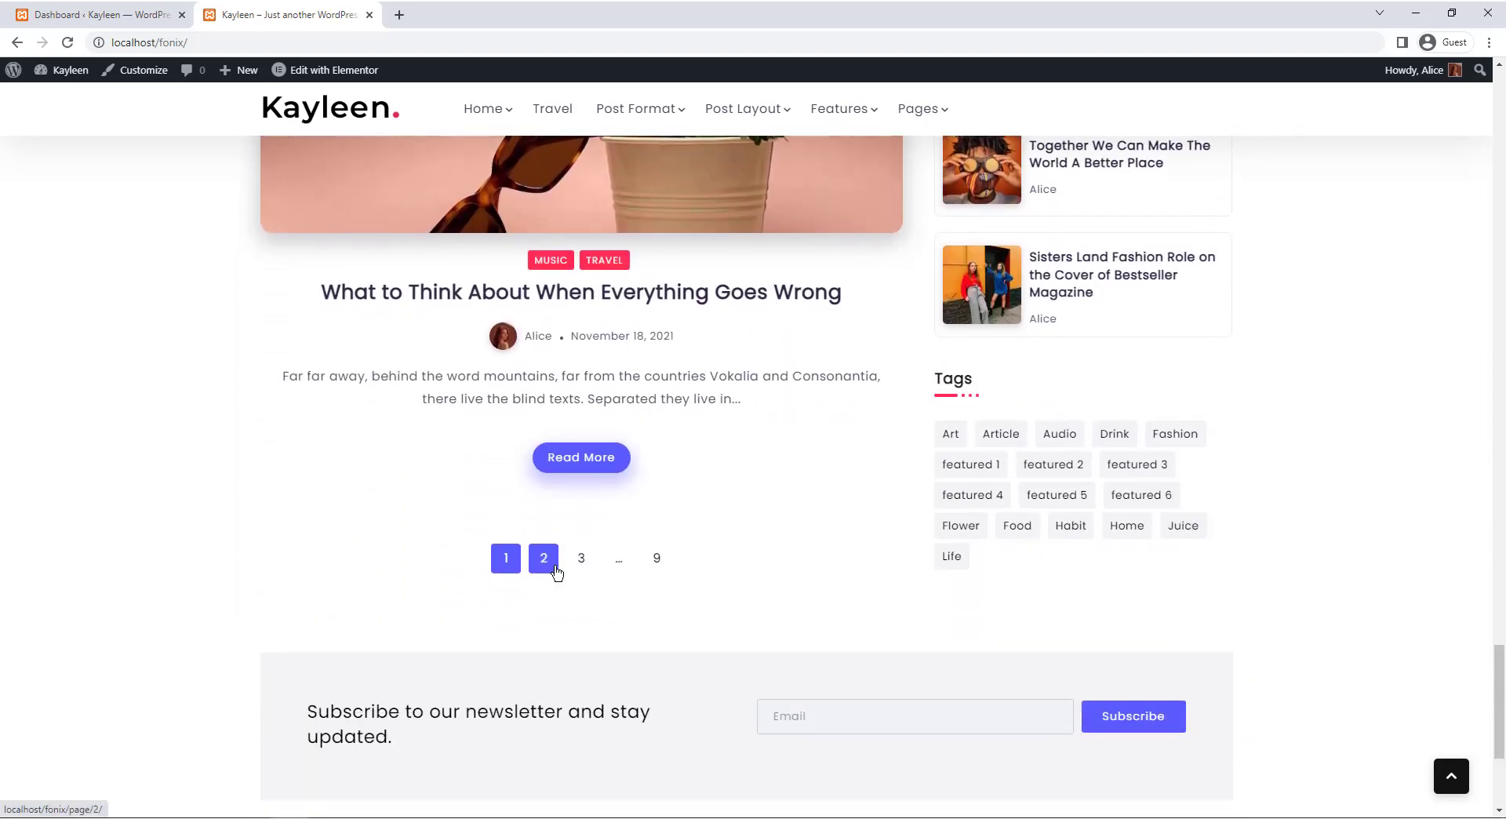
pyautogui.moveTo(1502, 728); pyautogui.dragTo(1502, 131)
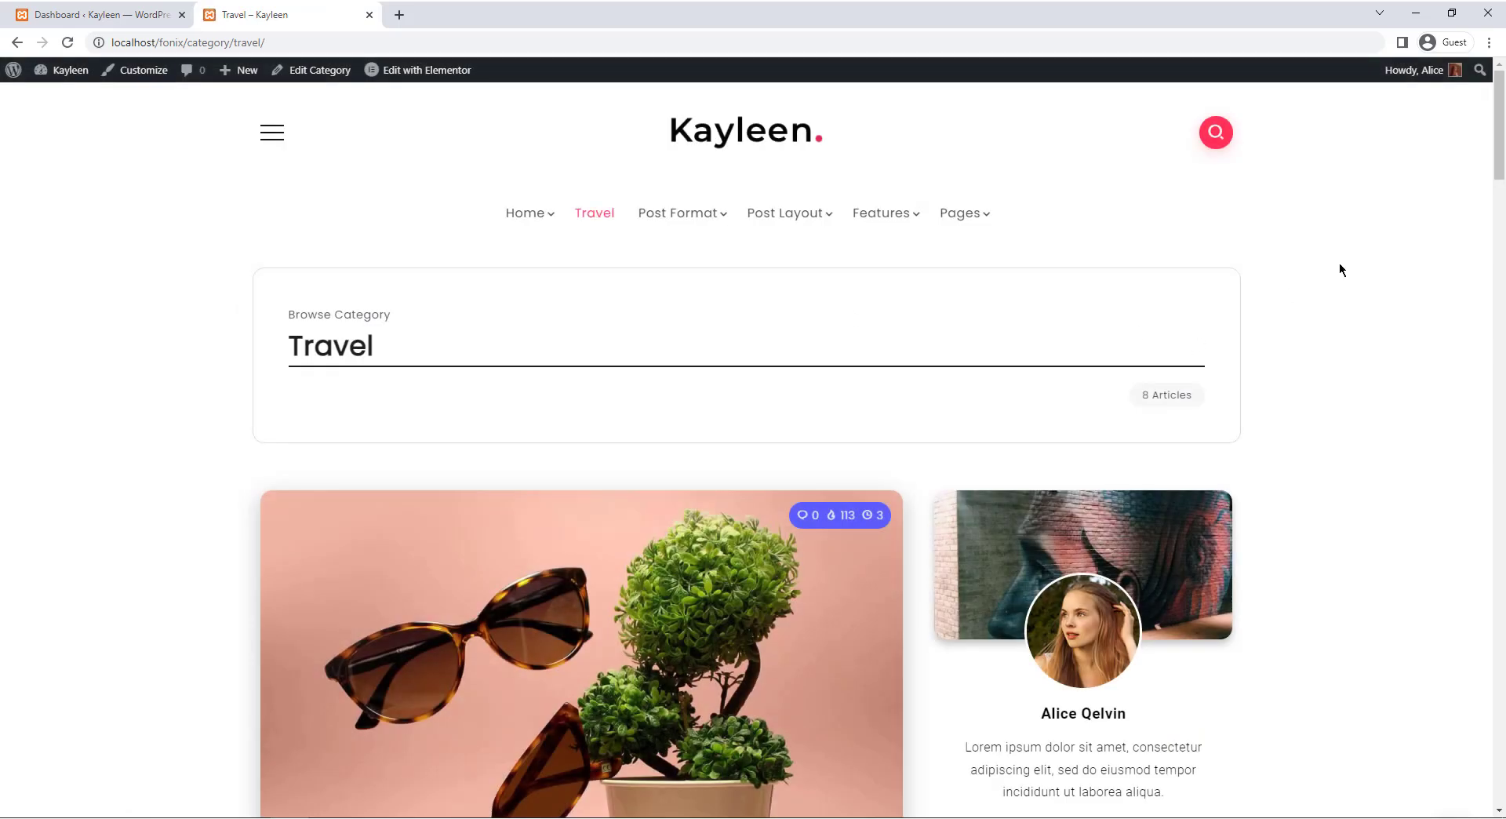
pyautogui.moveTo(1502, 137); pyautogui.dragTo(1479, 198)
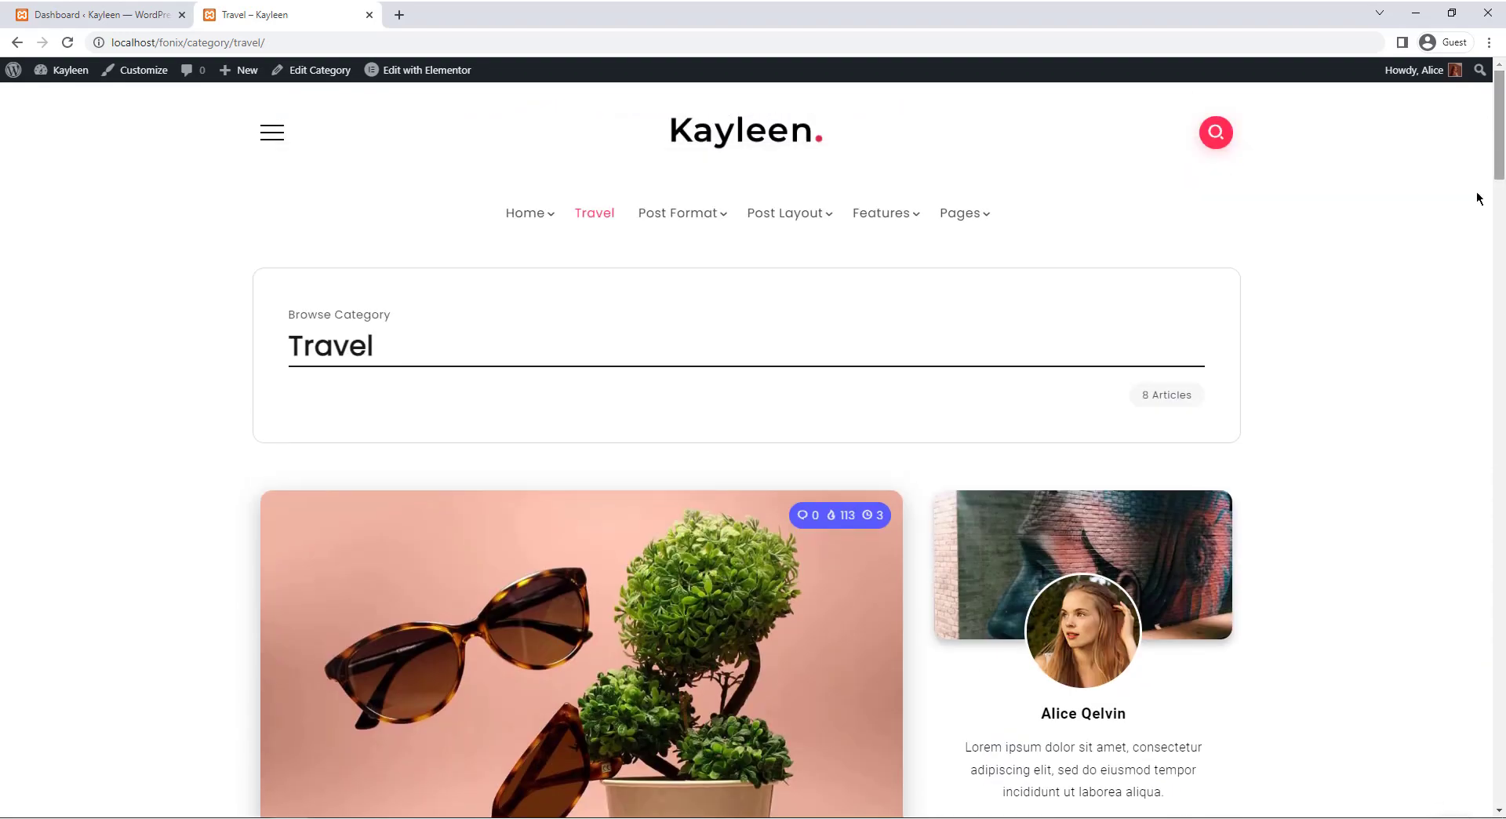
# Open Elementor's general settings in the WordPress dashboard and check that Rivax Templates is an enabled post type.
pyautogui.click(53, 8)
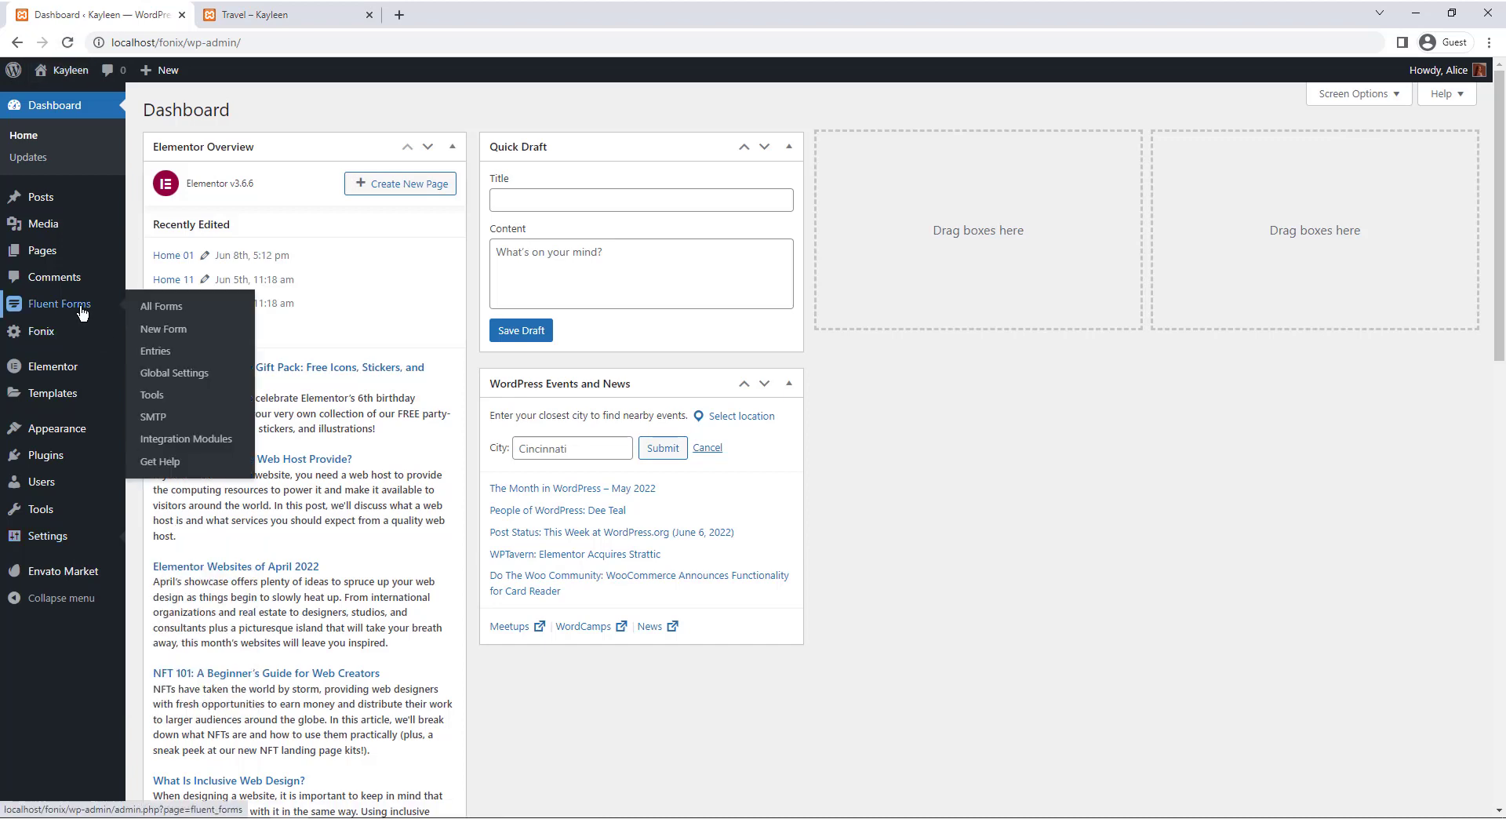
pyautogui.moveTo(84, 367)
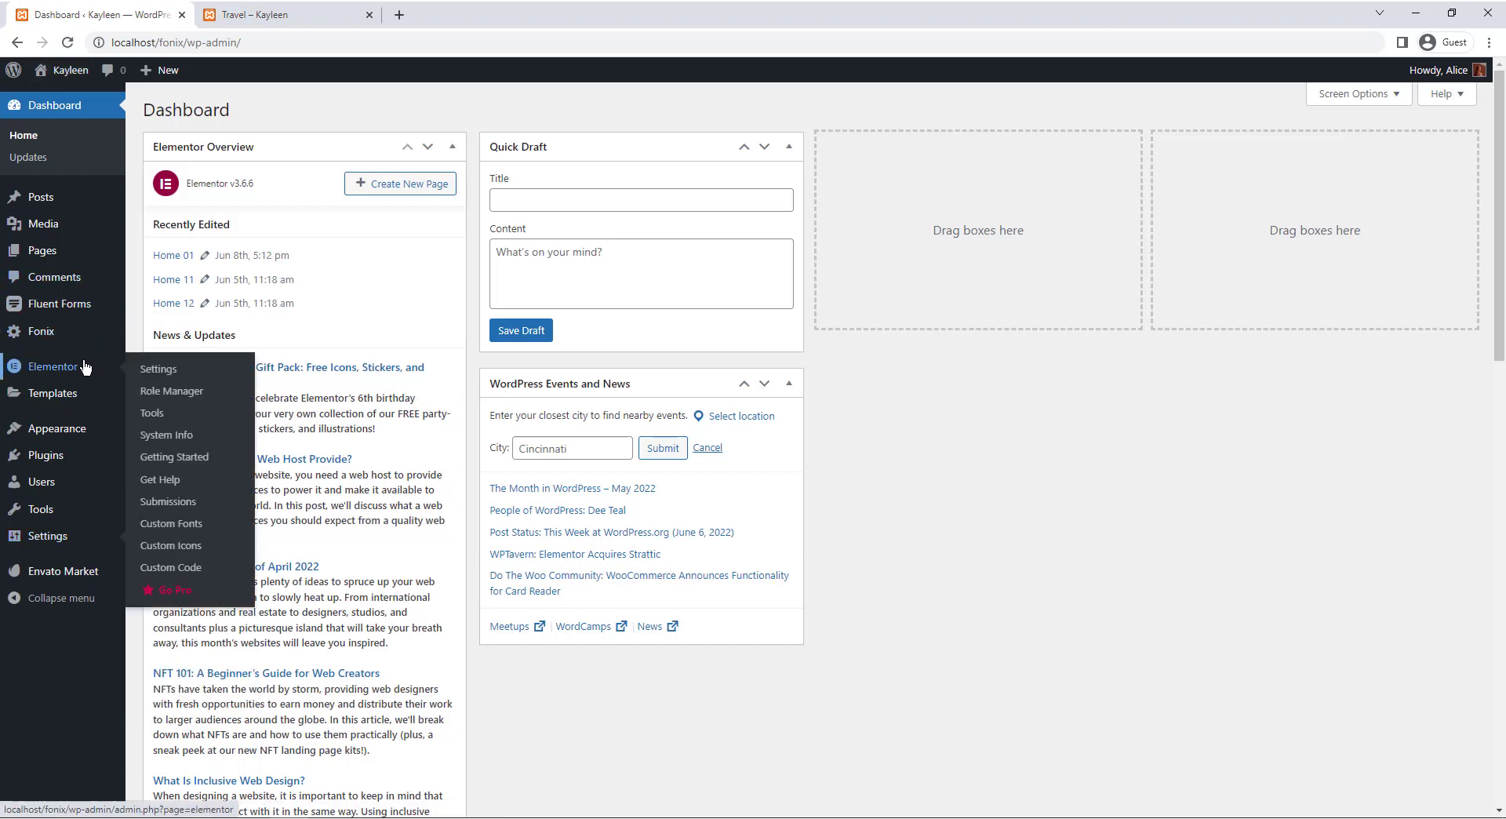
pyautogui.click(171, 373)
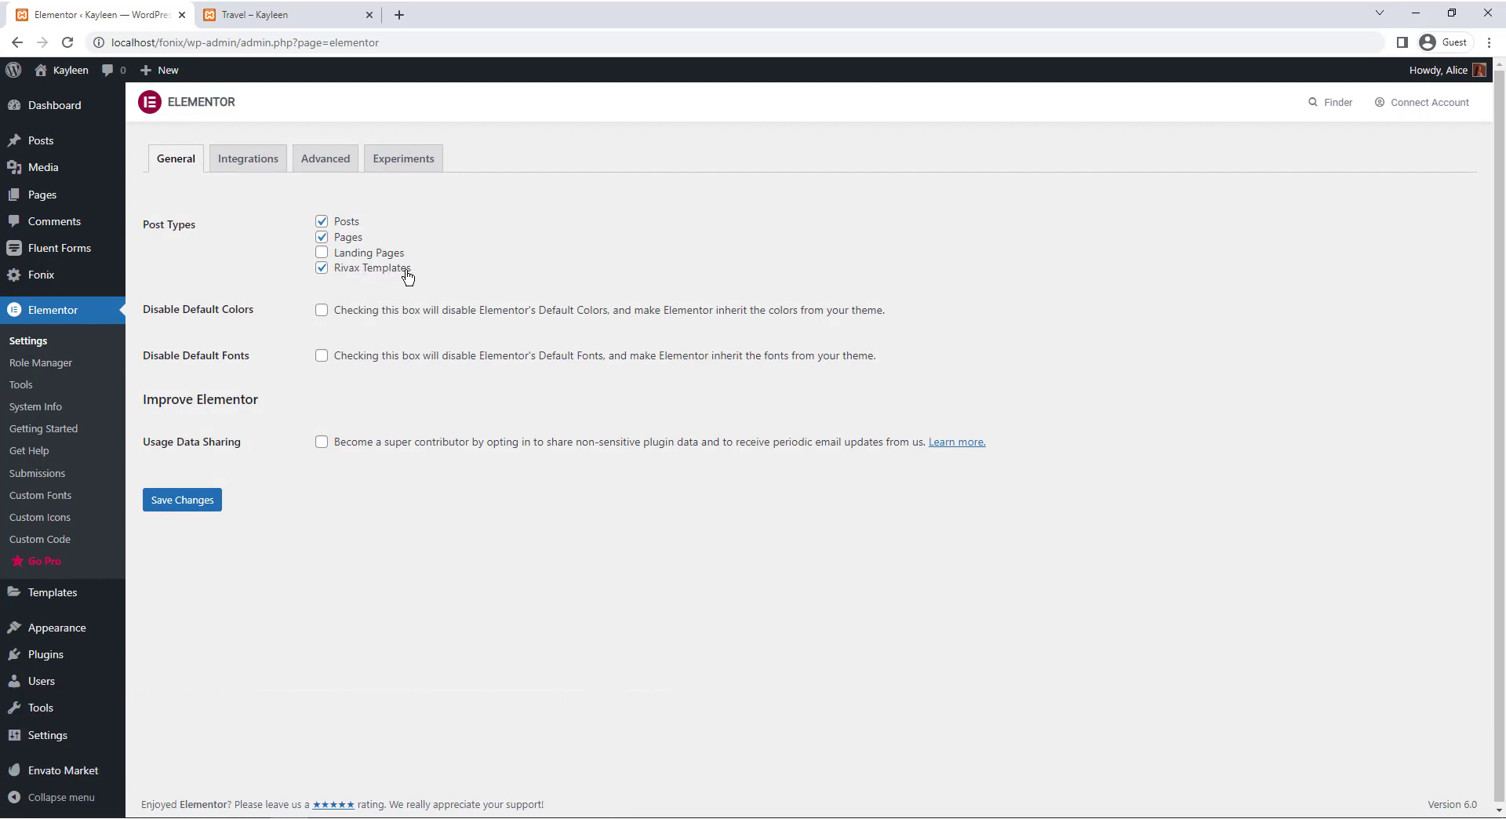
# Open the Archive template from the Rivax Templates list for editing with Elementor.
pyautogui.moveTo(98, 284)
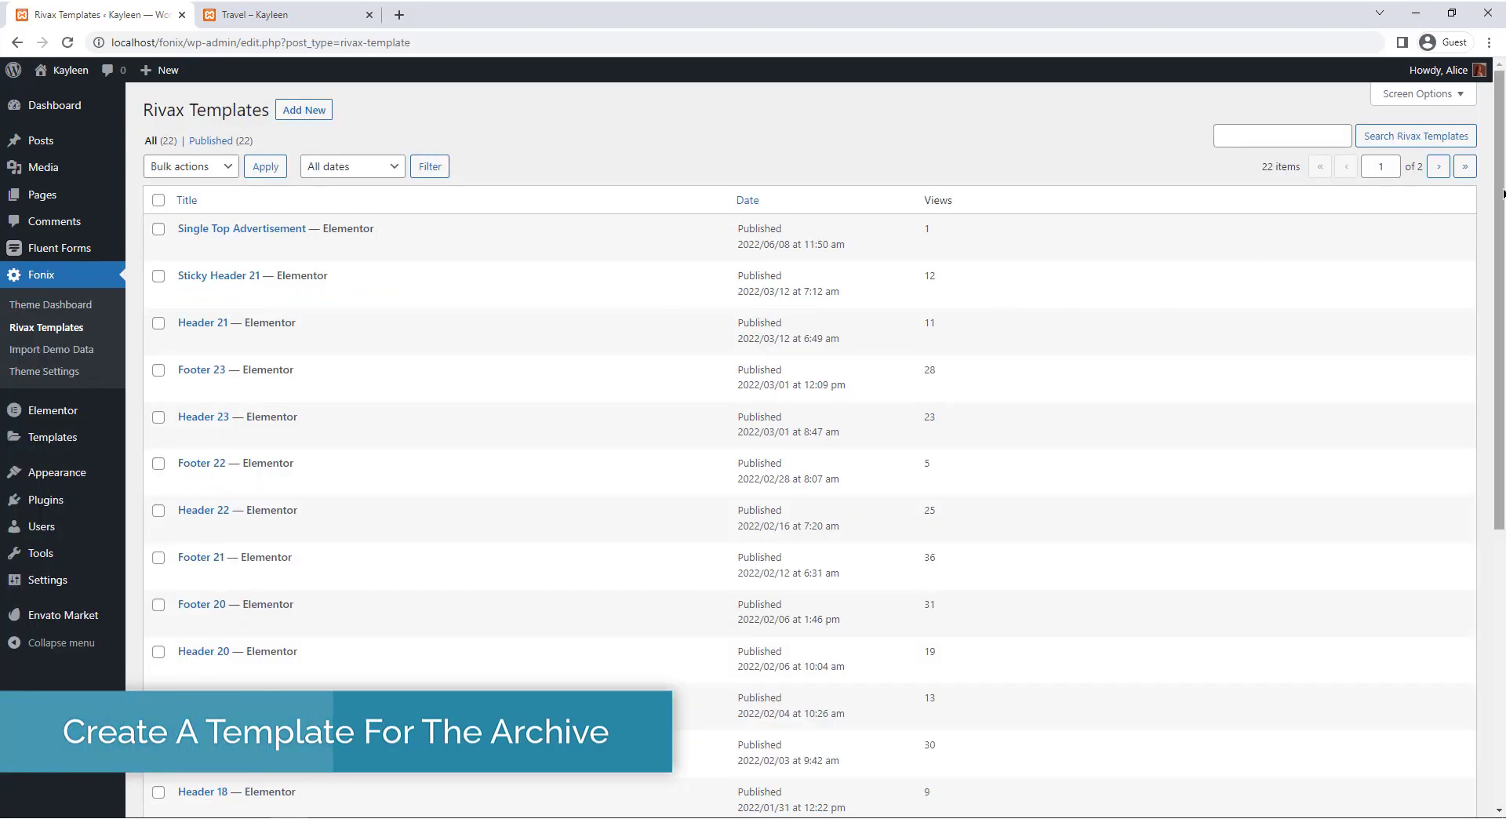
pyautogui.scroll(-6, 638, 648)
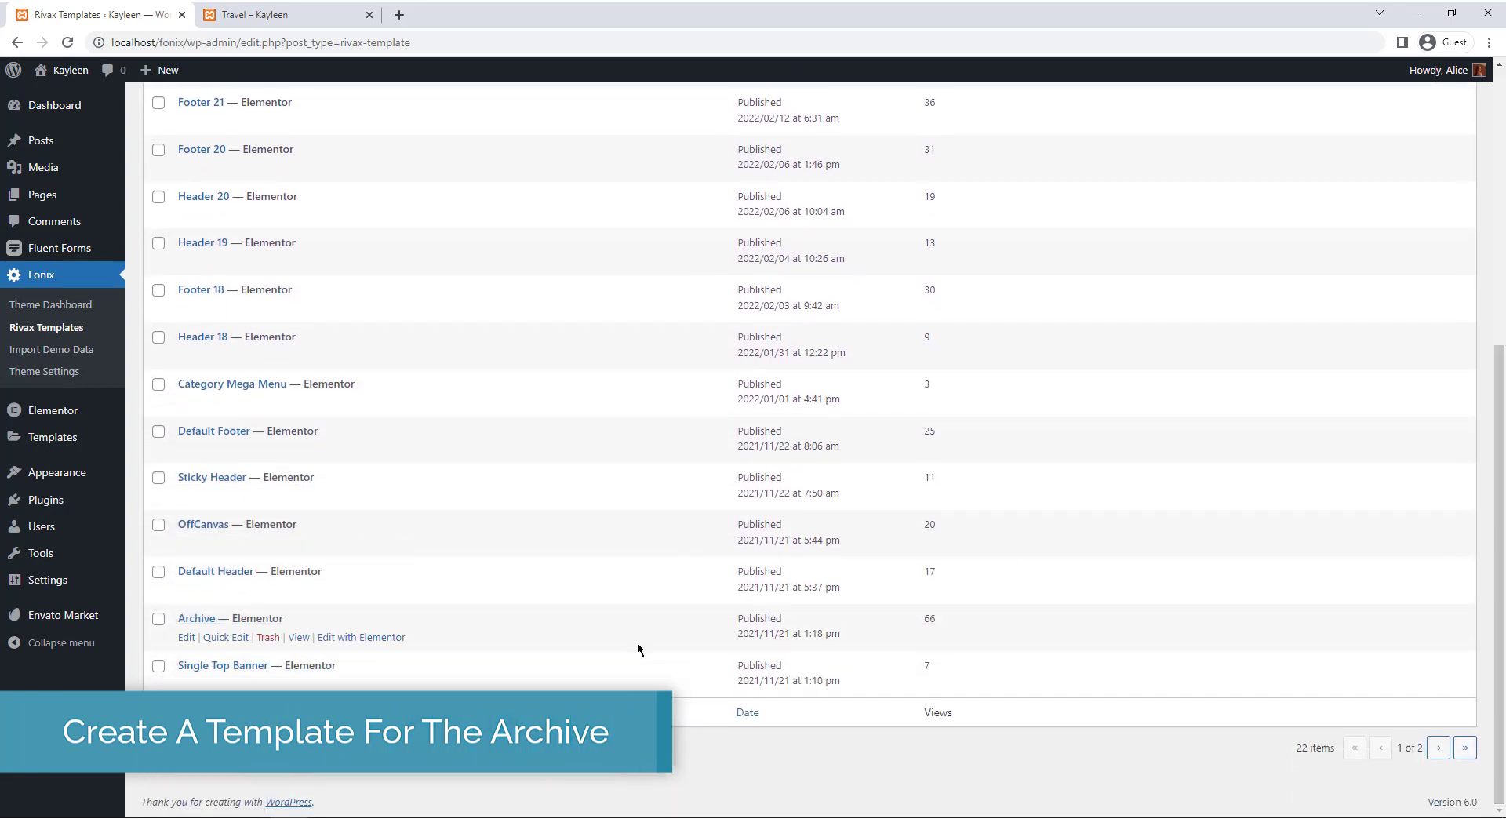
pyautogui.click(384, 638)
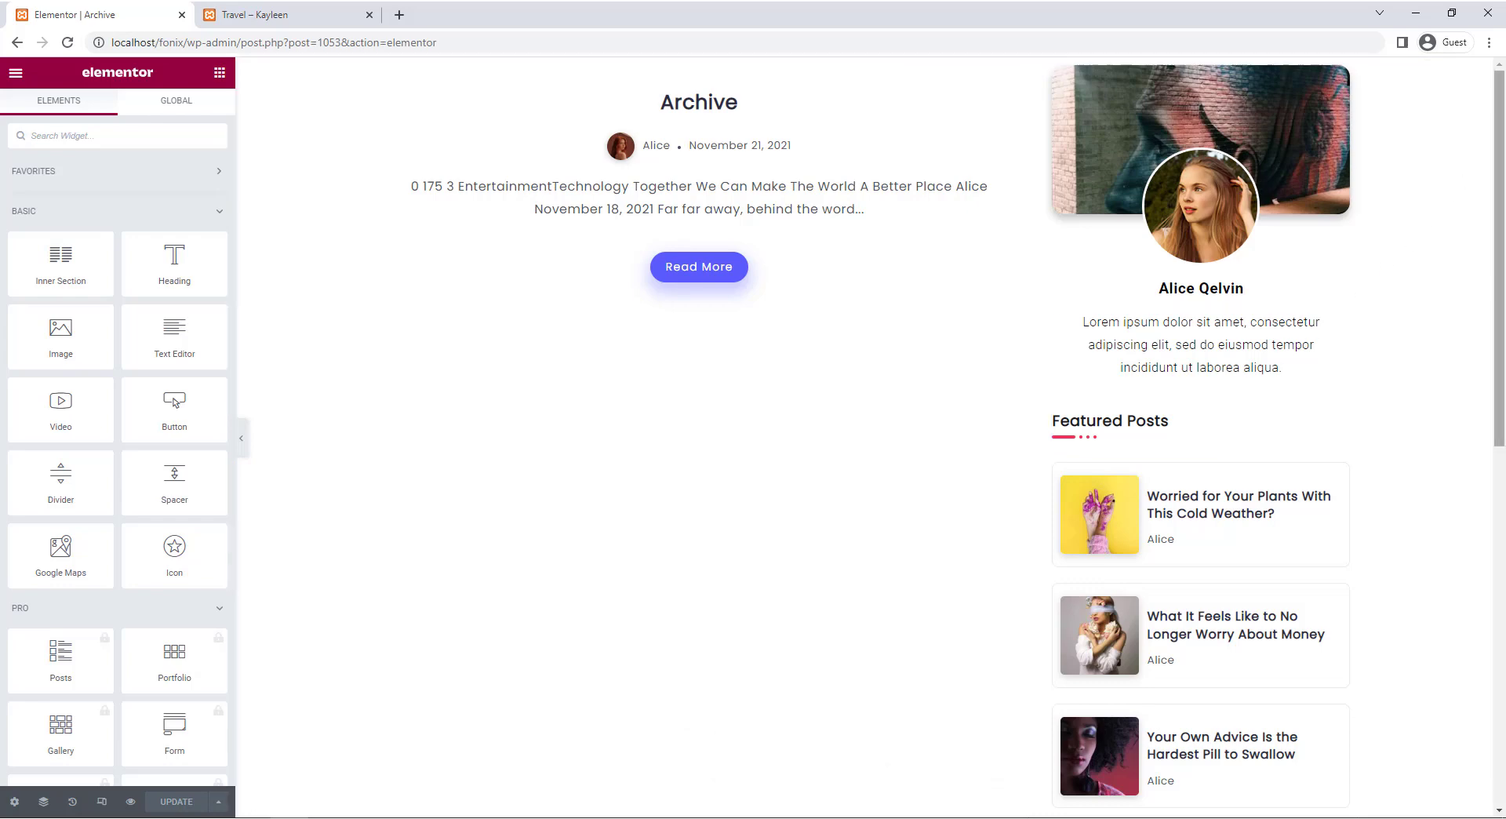
# Set the Featured Posts widget in the archive sidebar to show 3 posts per page.
pyautogui.moveTo(1500, 136)
pyautogui.mouseDown()
pyautogui.moveTo(1500, 370)
pyautogui.moveTo(1500, 118)
pyautogui.mouseUp()
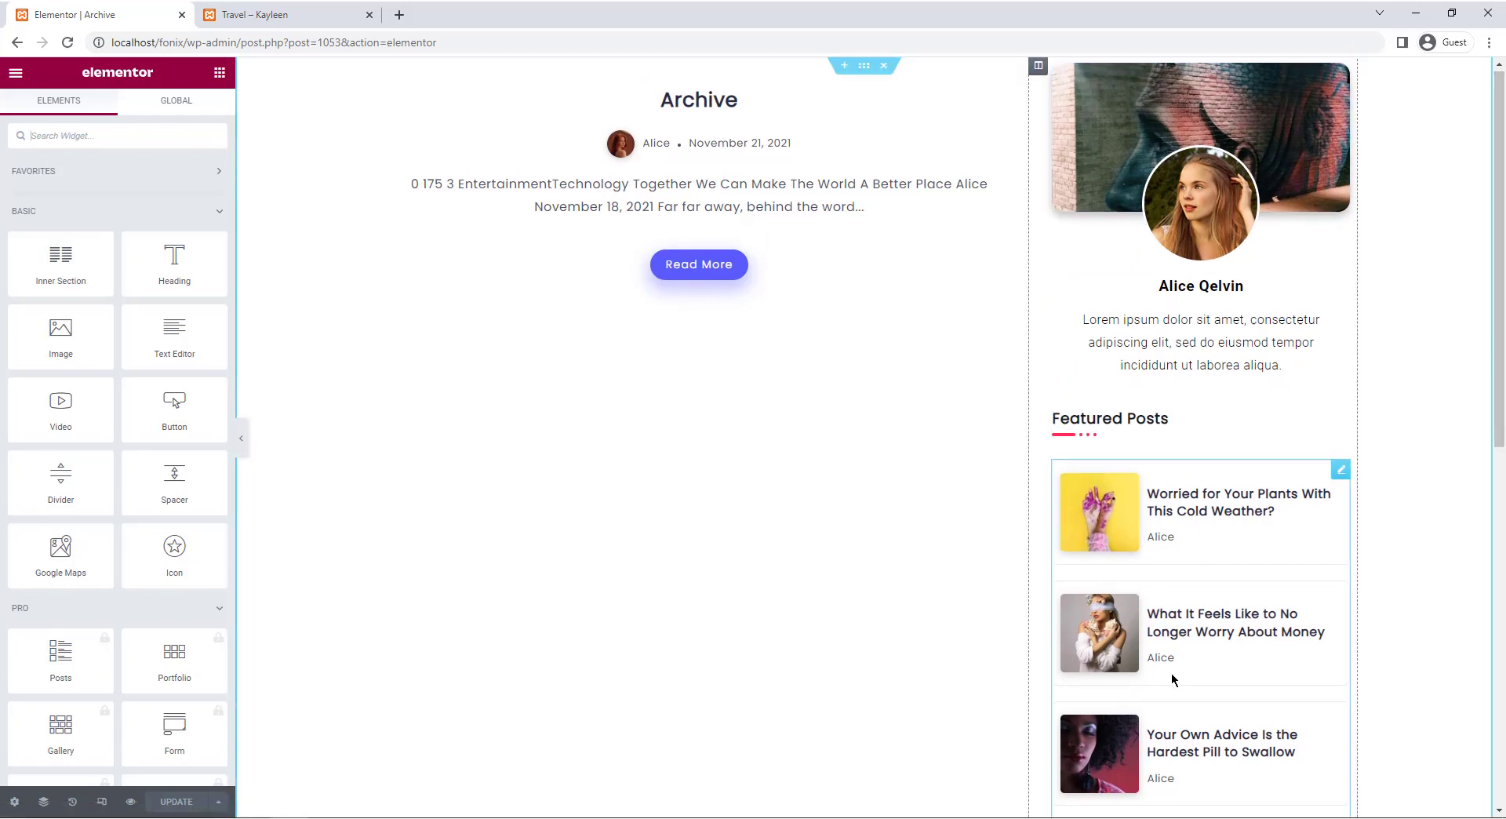
pyautogui.scroll(-2, 1173, 676)
pyautogui.scroll(-4, 1173, 679)
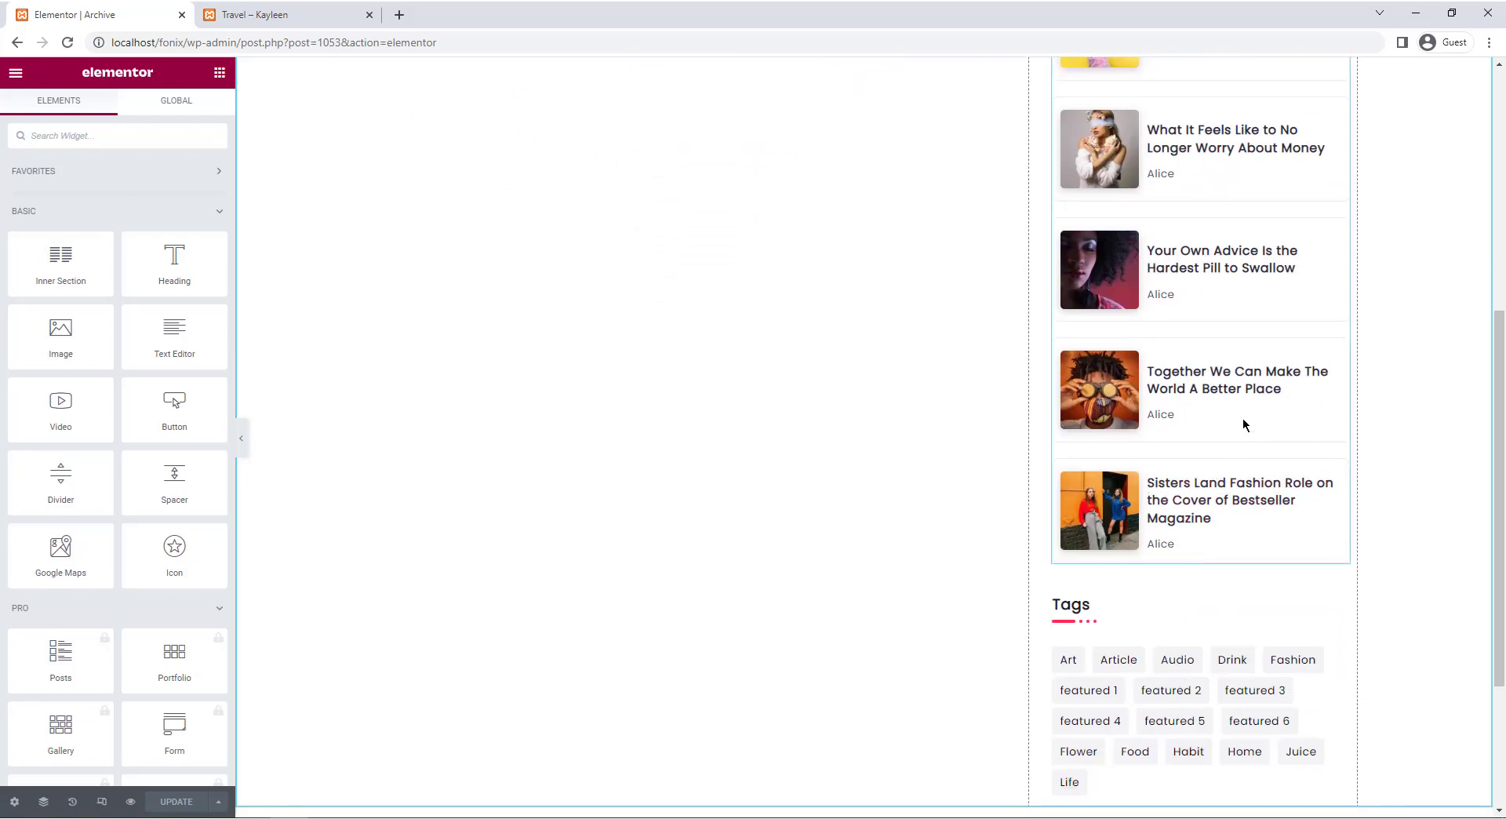
pyautogui.scroll(2, 1253, 441)
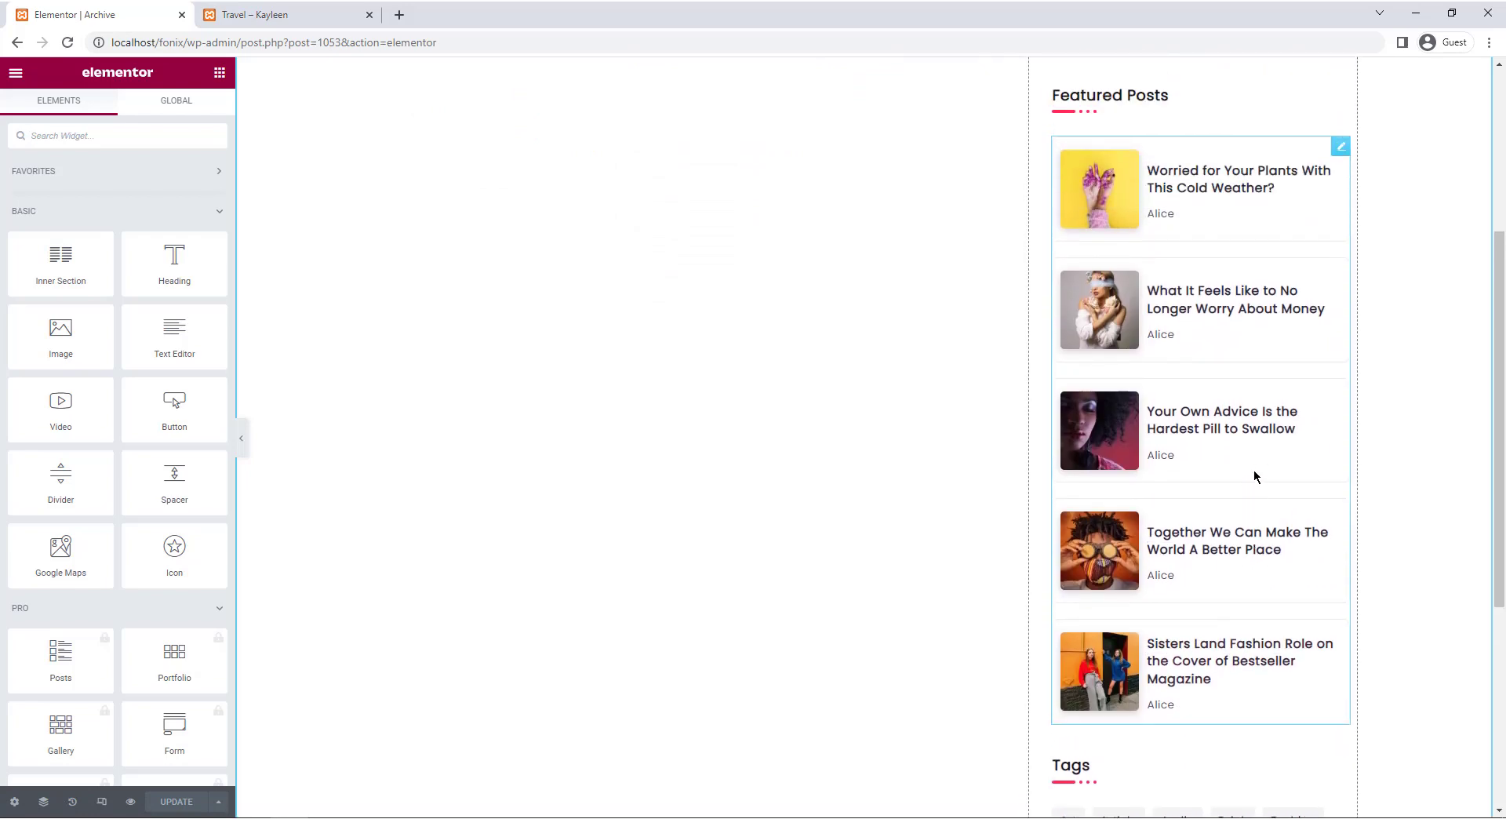
pyautogui.click(1254, 477)
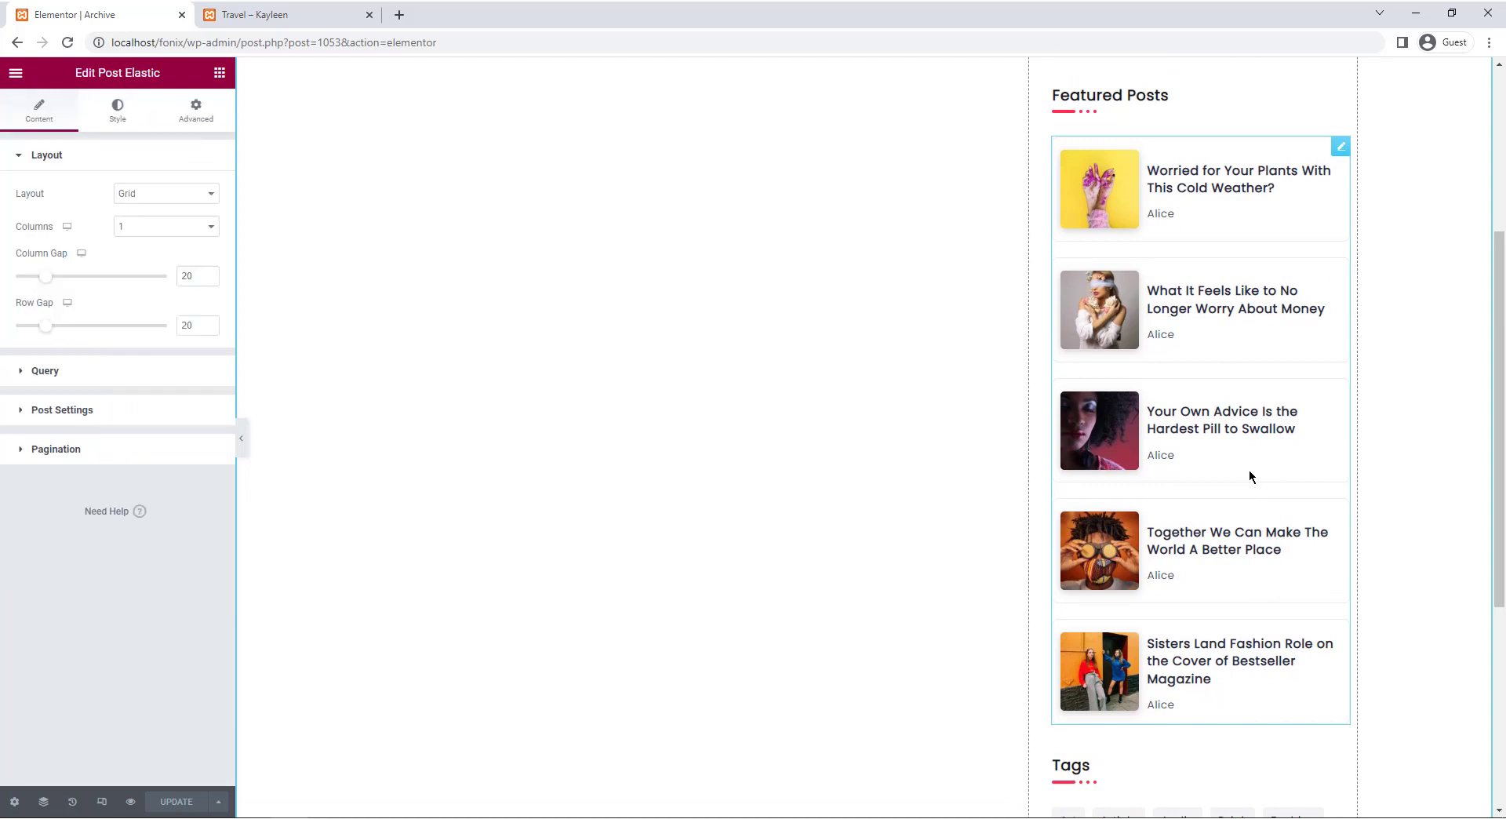
pyautogui.click(164, 371)
pyautogui.click(208, 269)
pyautogui.click(209, 269)
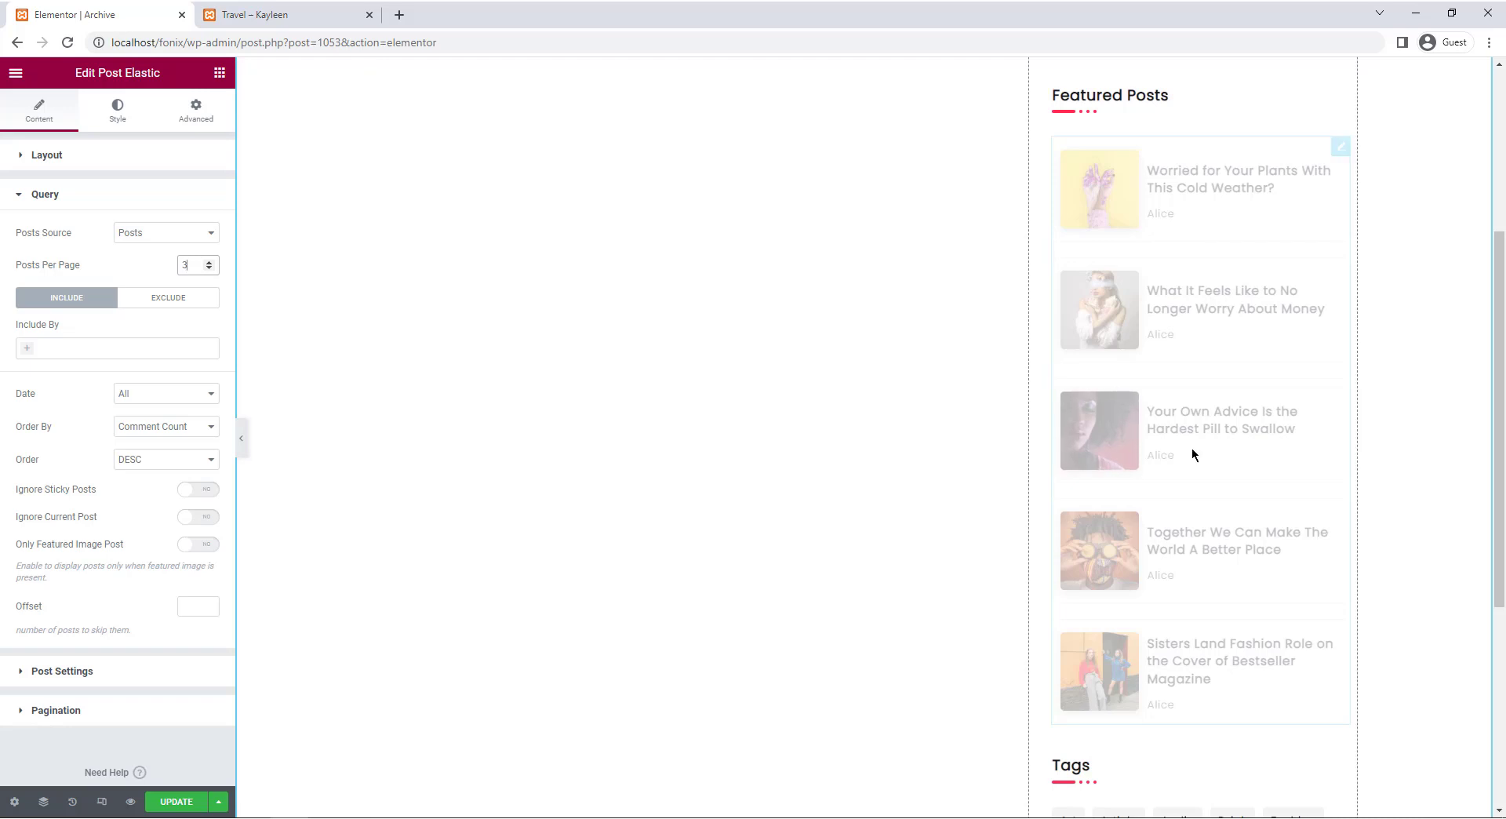
# Change the posts source of the main archive post list to Posts.
pyautogui.scroll(4, 1494, 432)
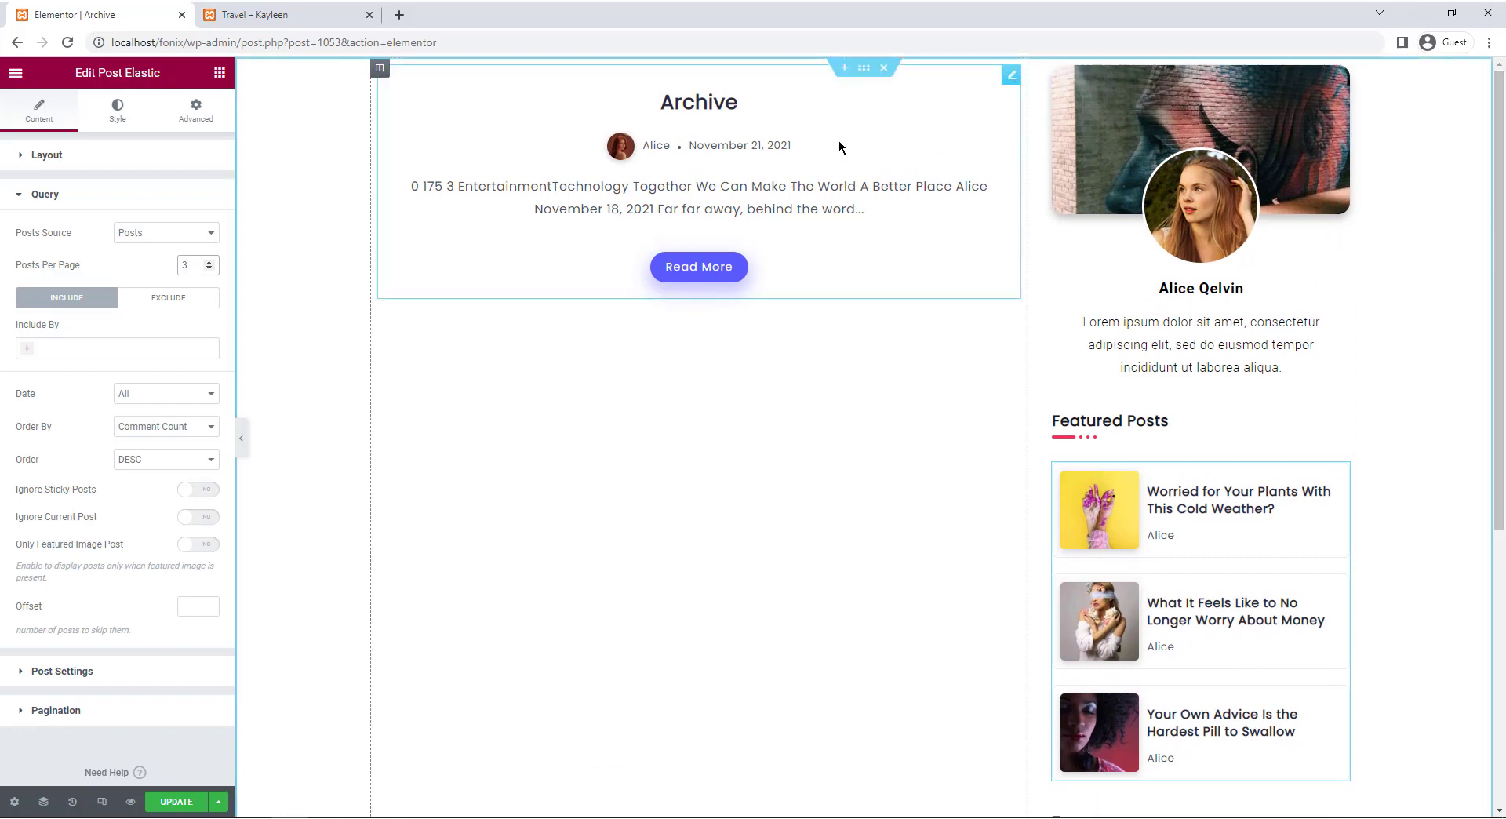
pyautogui.click(839, 139)
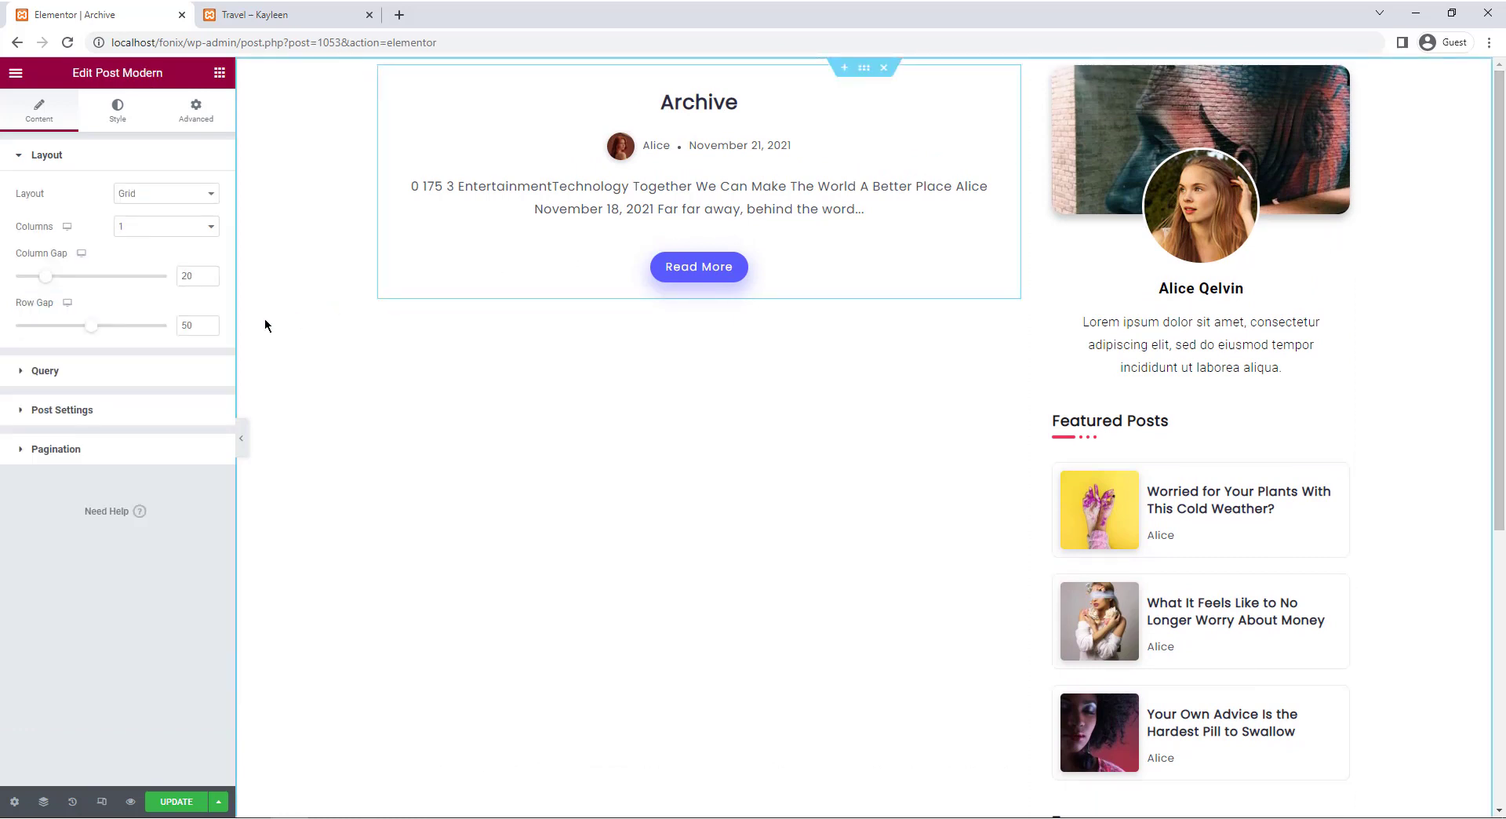
pyautogui.click(163, 373)
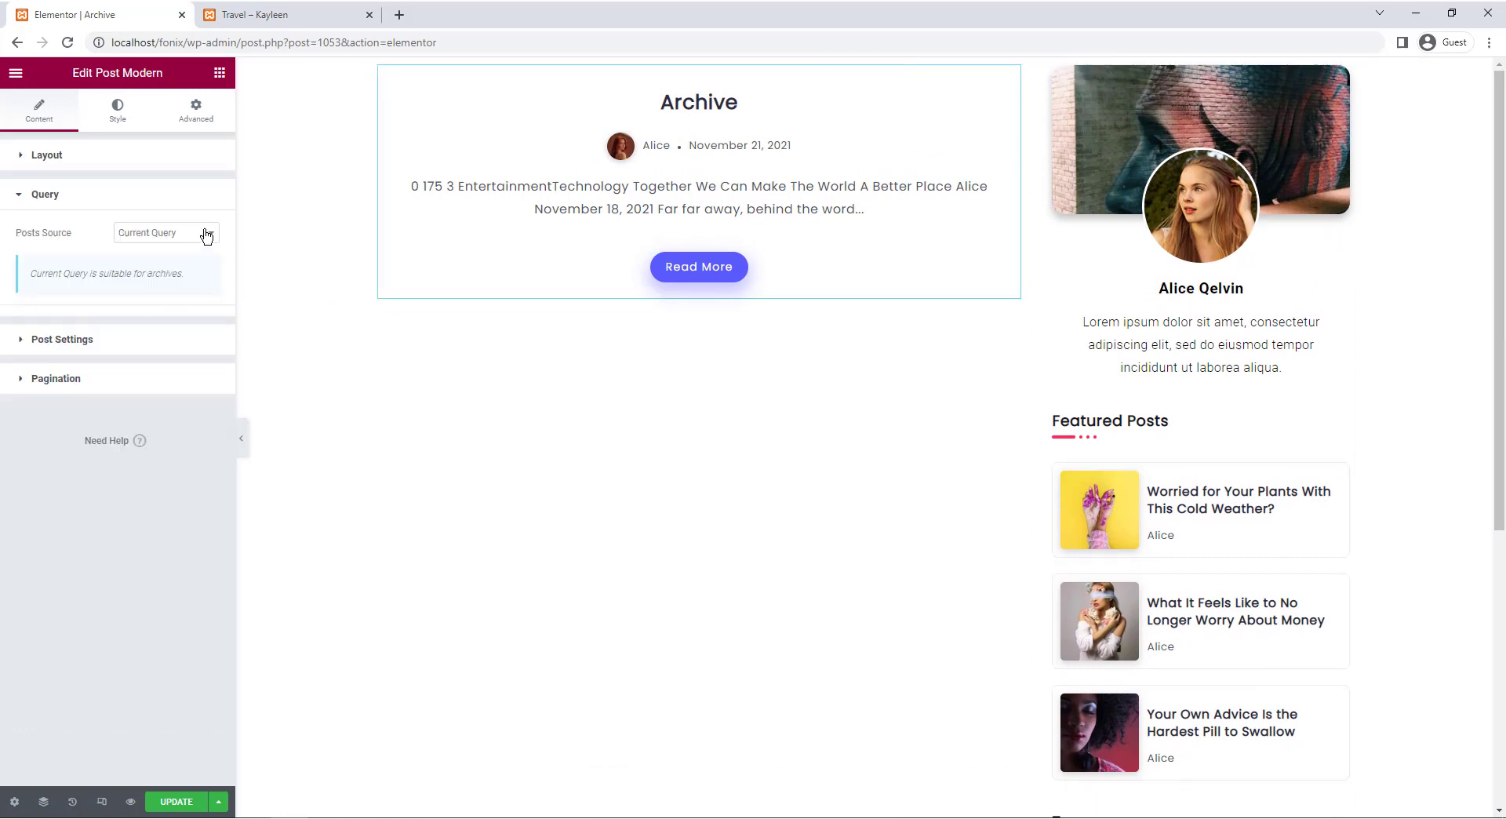
pyautogui.click(207, 234)
pyautogui.click(192, 247)
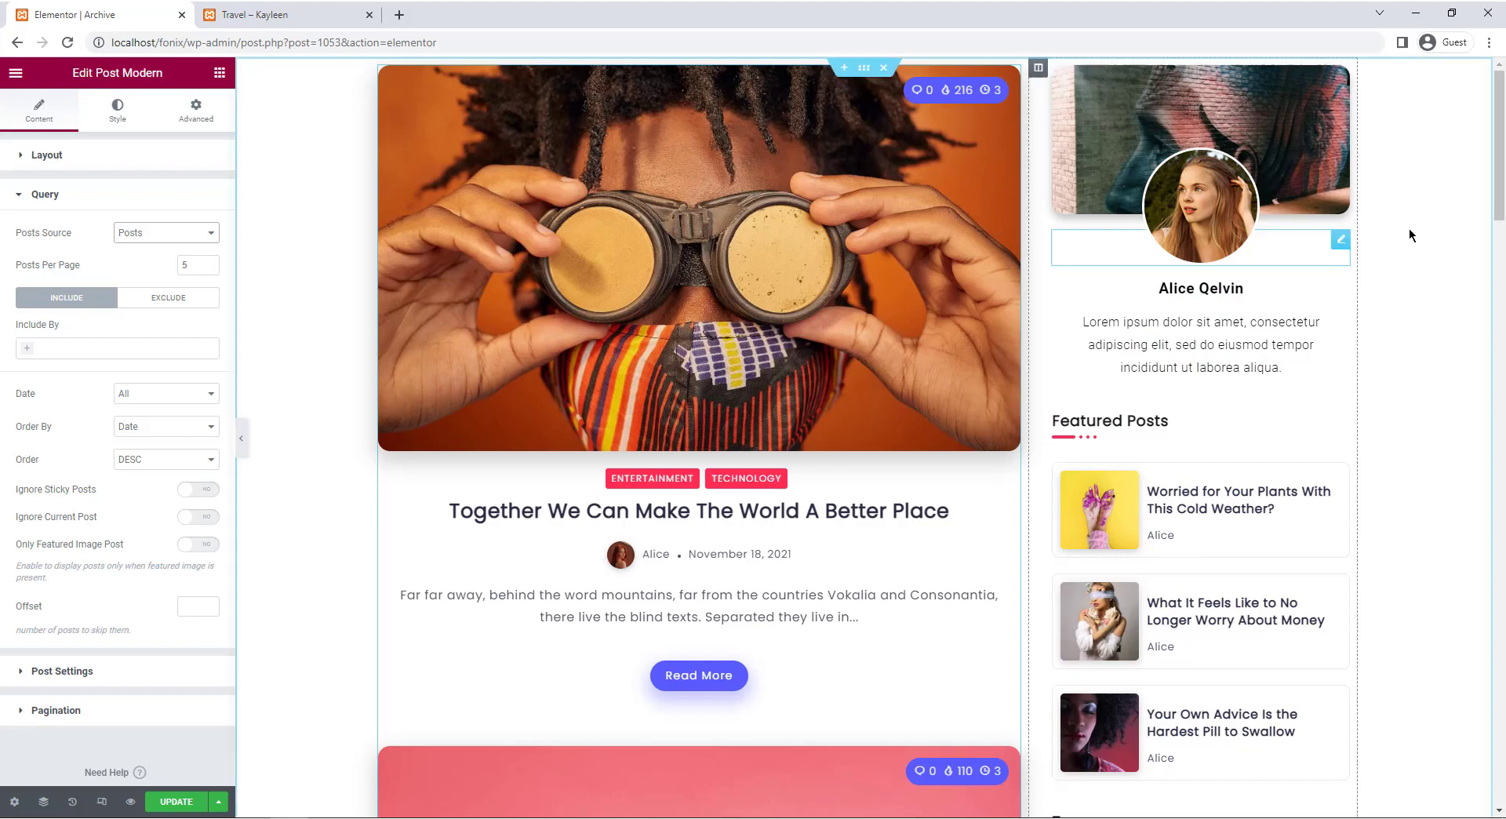
pyautogui.moveTo(1500, 129)
pyautogui.mouseDown()
pyautogui.moveTo(1499, 723)
pyautogui.moveTo(1499, 145)
pyautogui.mouseUp()
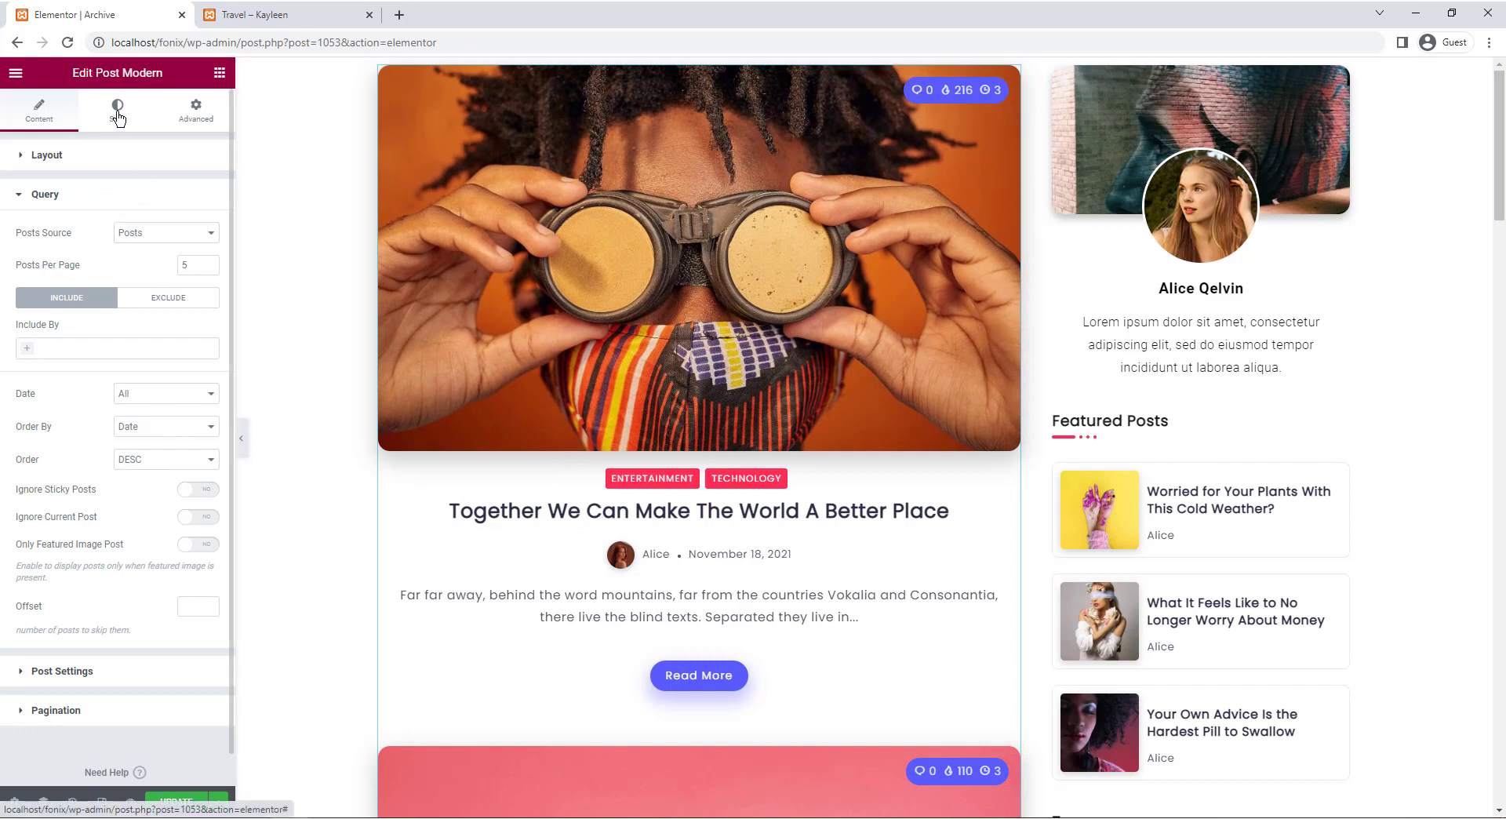
# Change the background colour of the post list's Read More button to a pinkish red in its normal state.
pyautogui.click(118, 110)
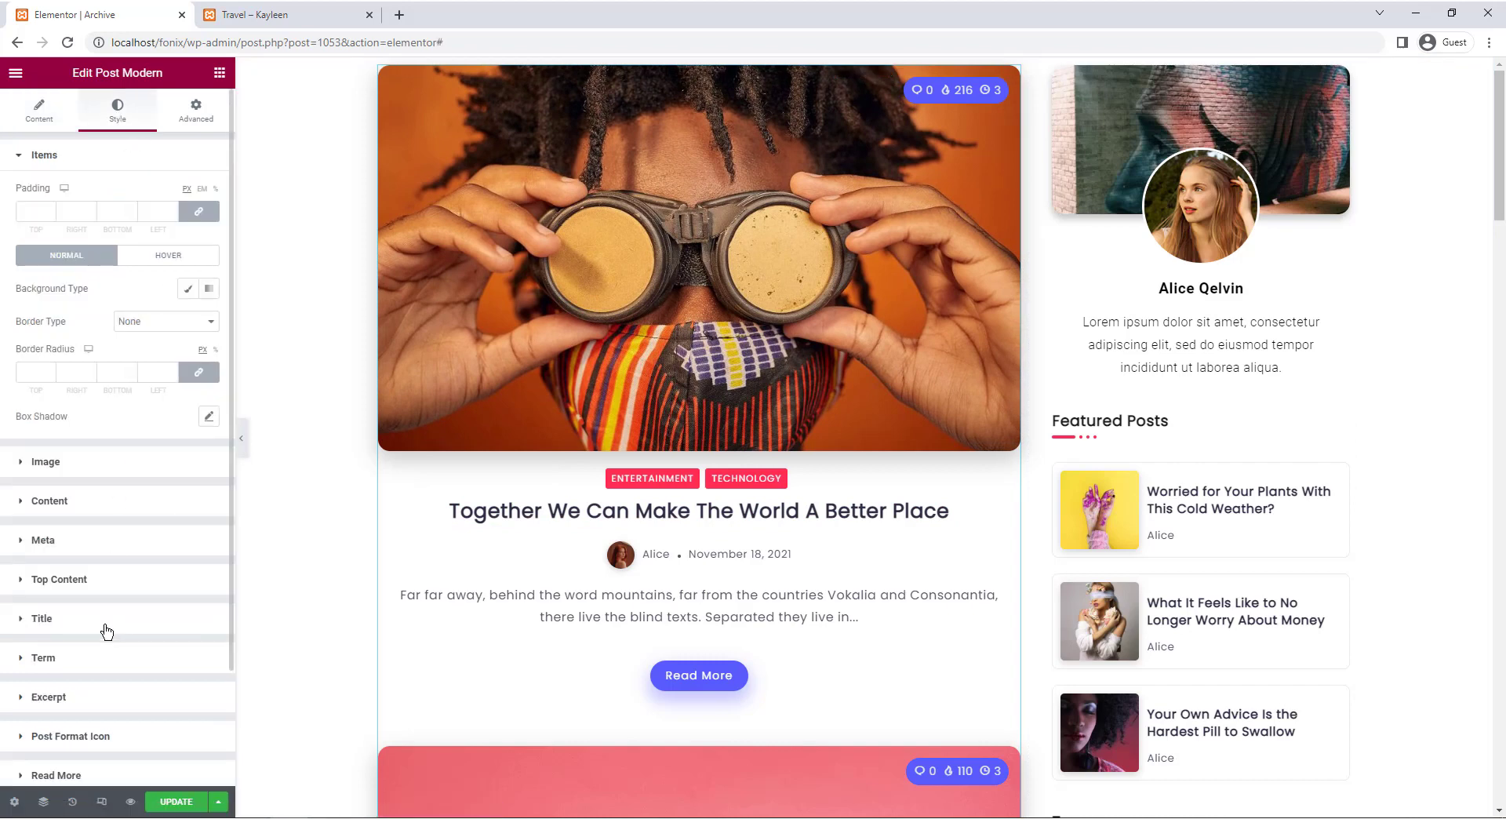
pyautogui.scroll(-2, 94, 736)
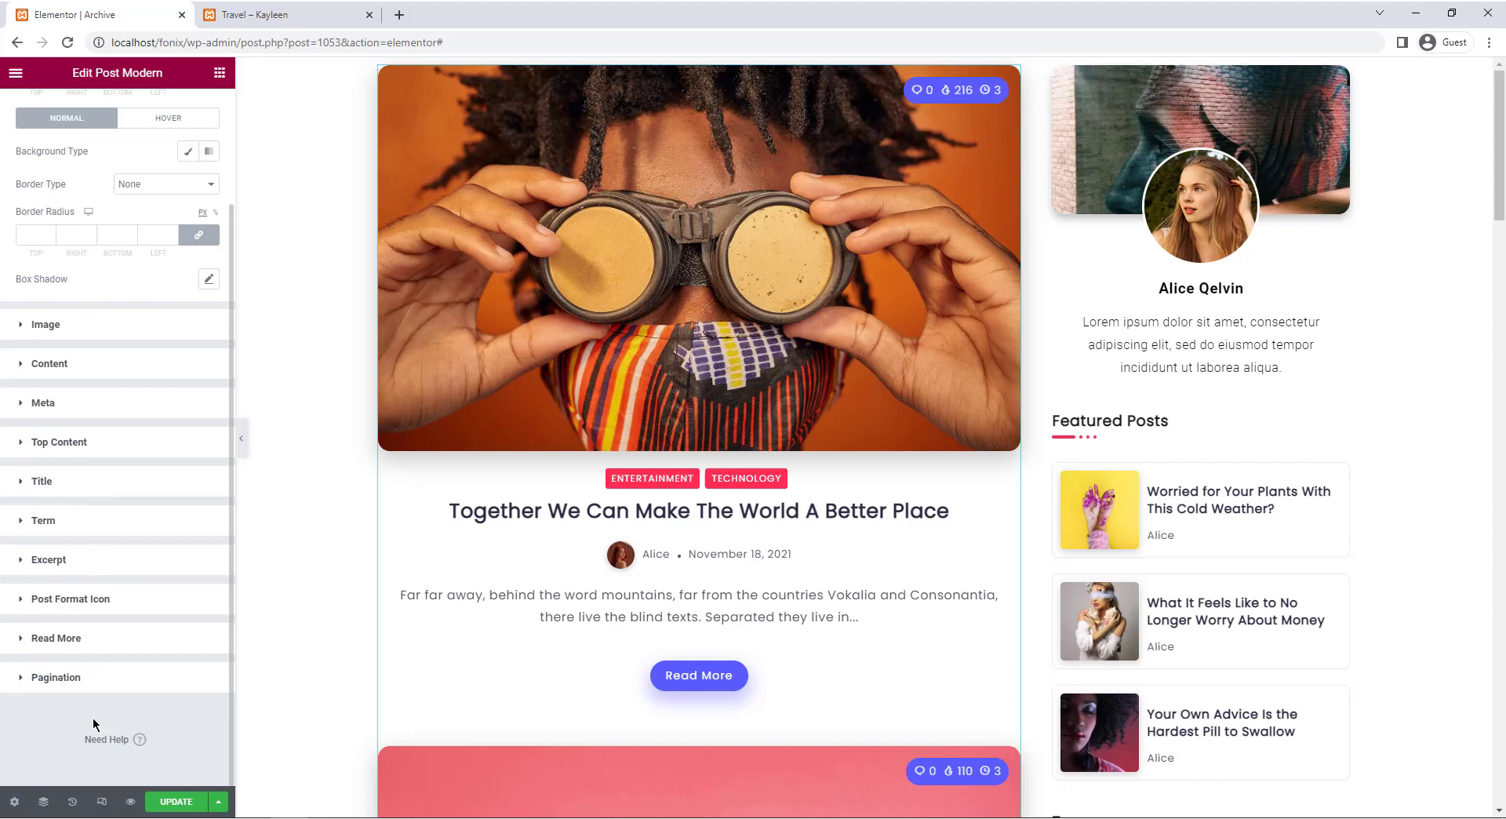
pyautogui.click(142, 648)
pyautogui.scroll(-4, 141, 645)
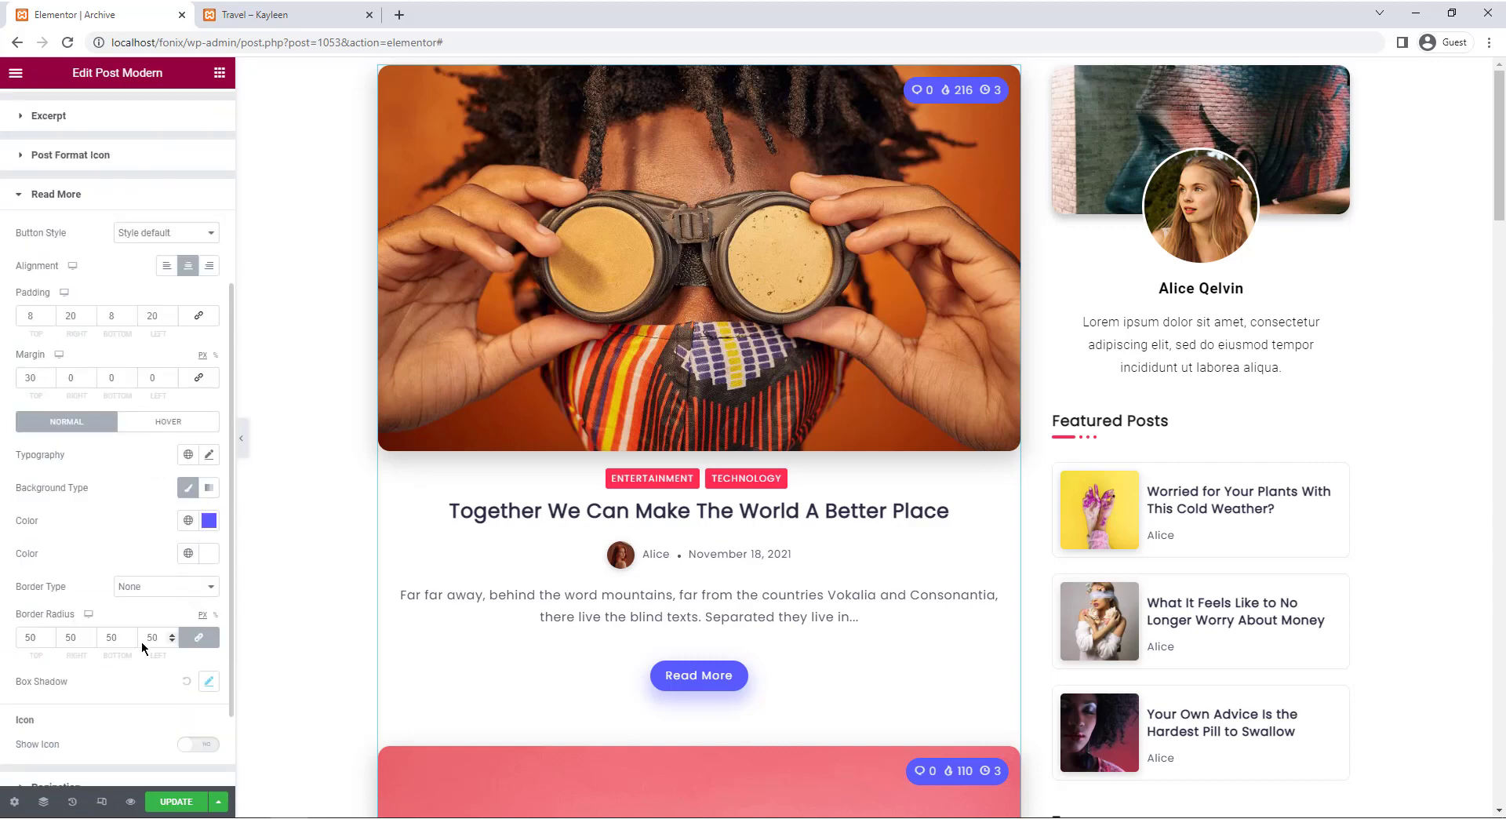
pyautogui.click(207, 520)
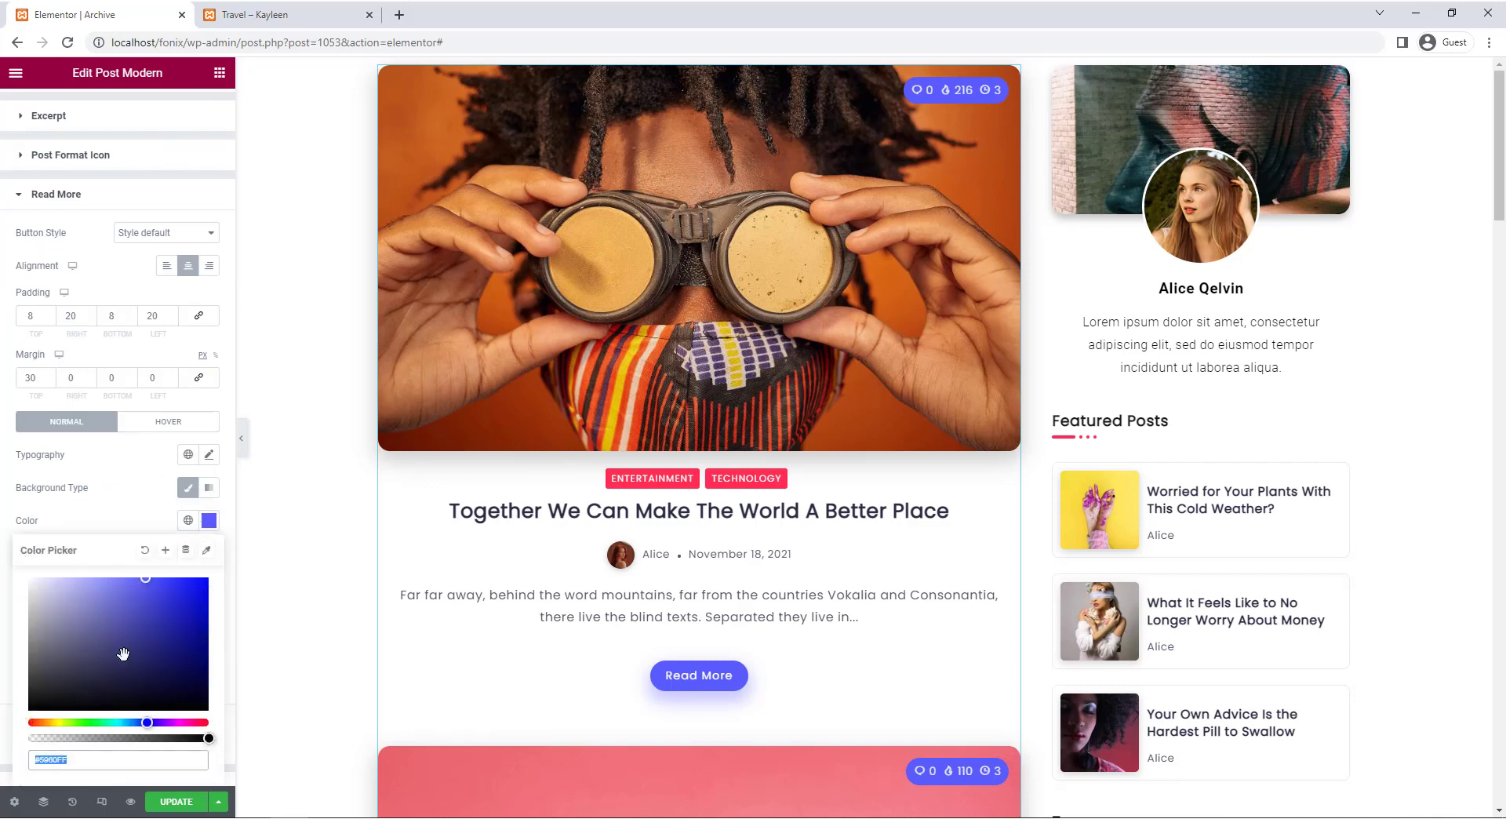
pyautogui.moveTo(147, 722); pyautogui.dragTo(190, 721)
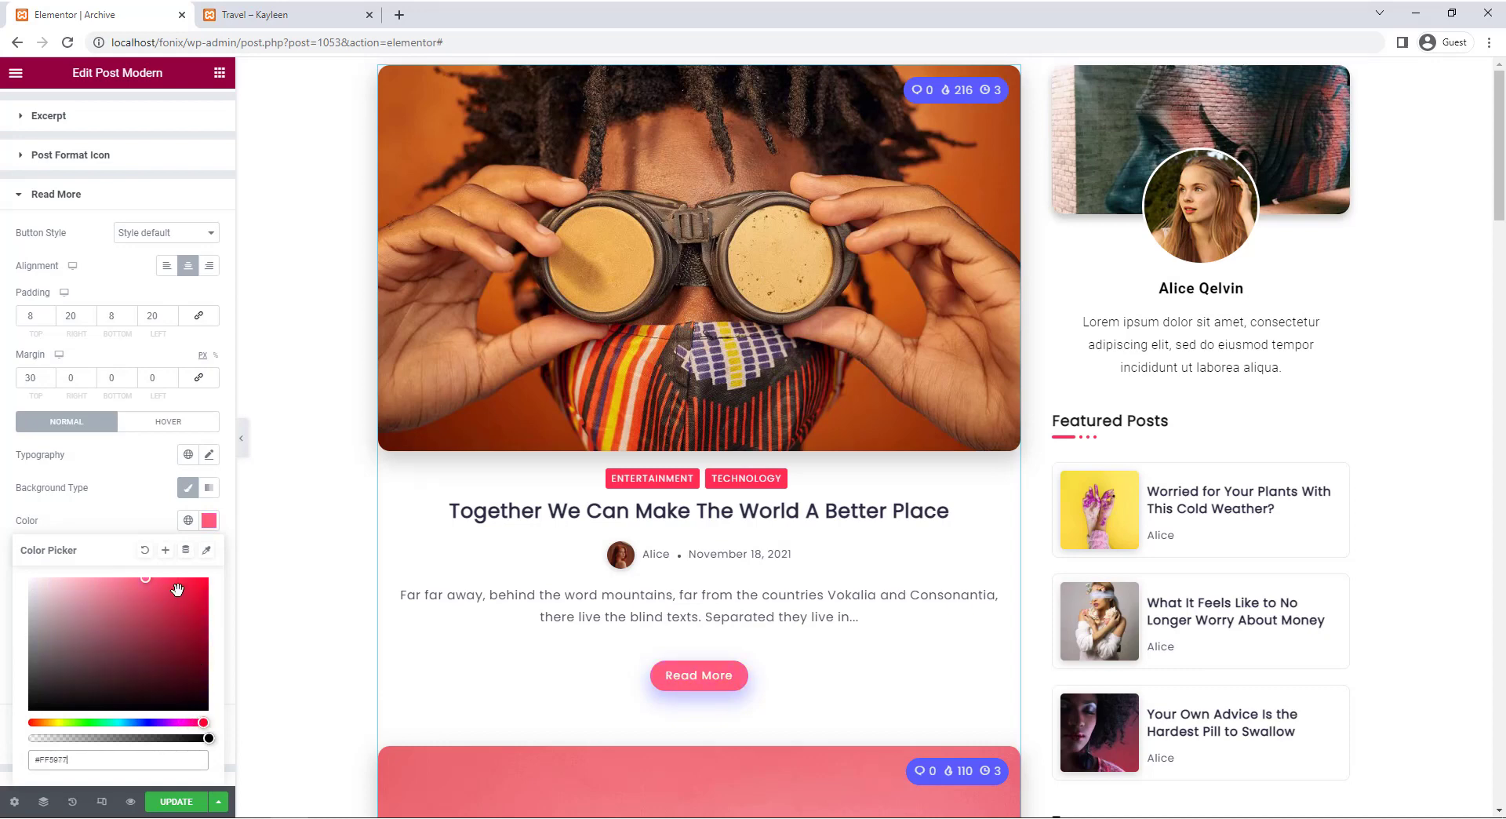
pyautogui.click(177, 589)
pyautogui.click(167, 579)
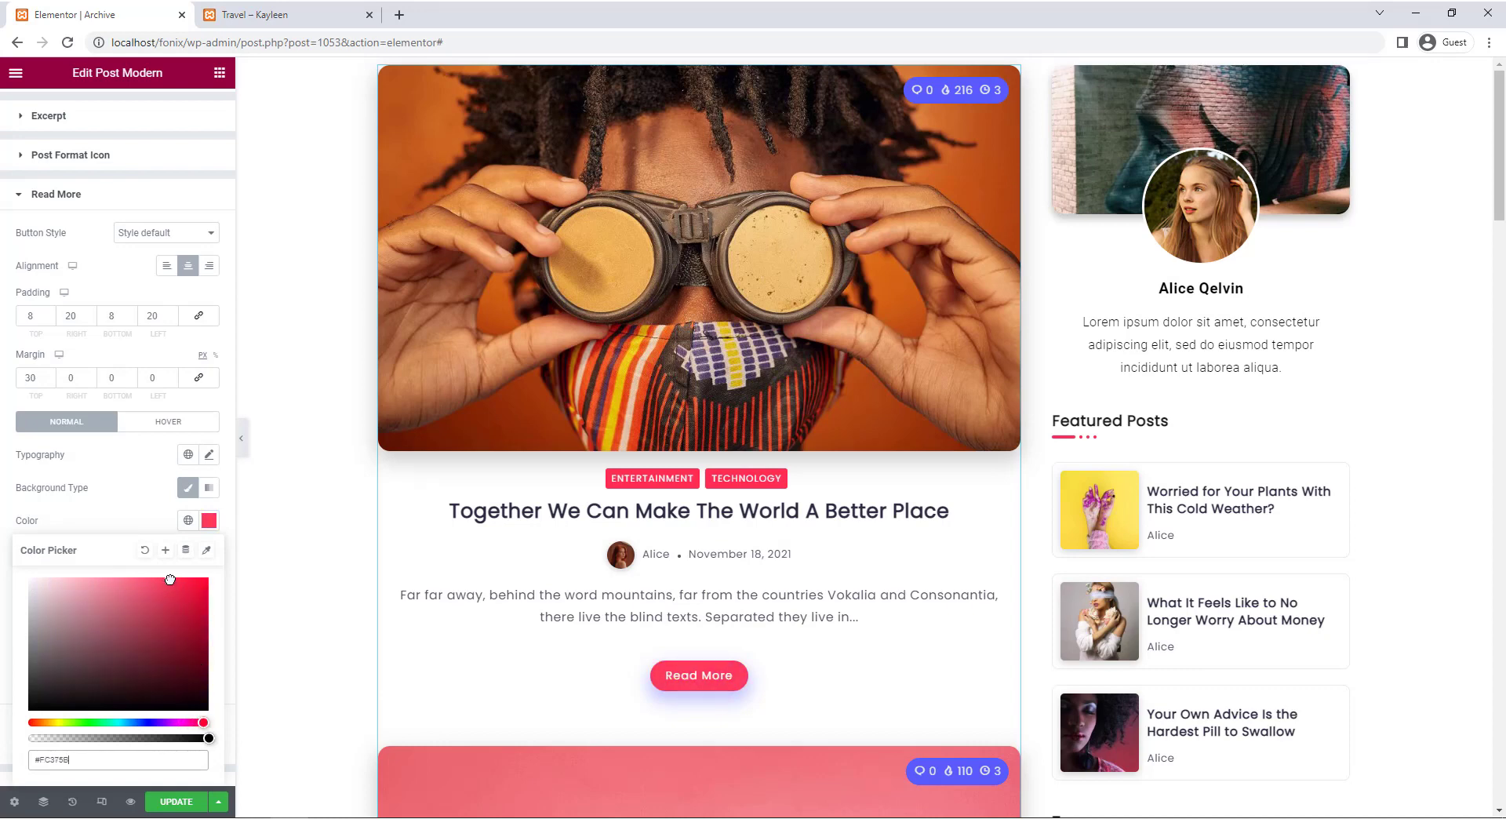
pyautogui.click(134, 508)
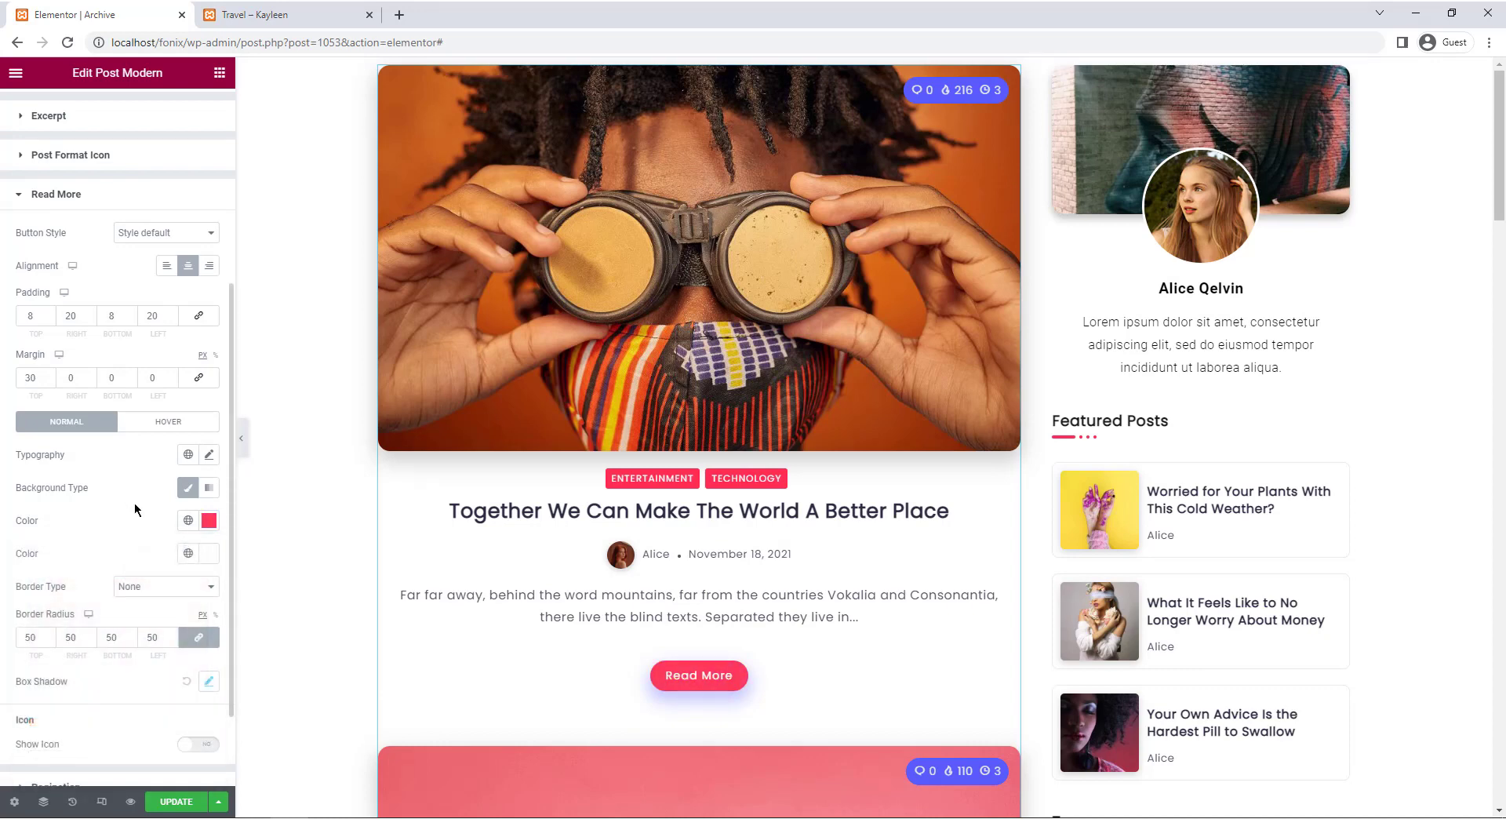
# Set the Read More button's box shadow to a translucent dark navy, rgba(17, 18, 37) at about 0.35 opacity.
pyautogui.click(210, 681)
pyautogui.scroll(-1, 132, 669)
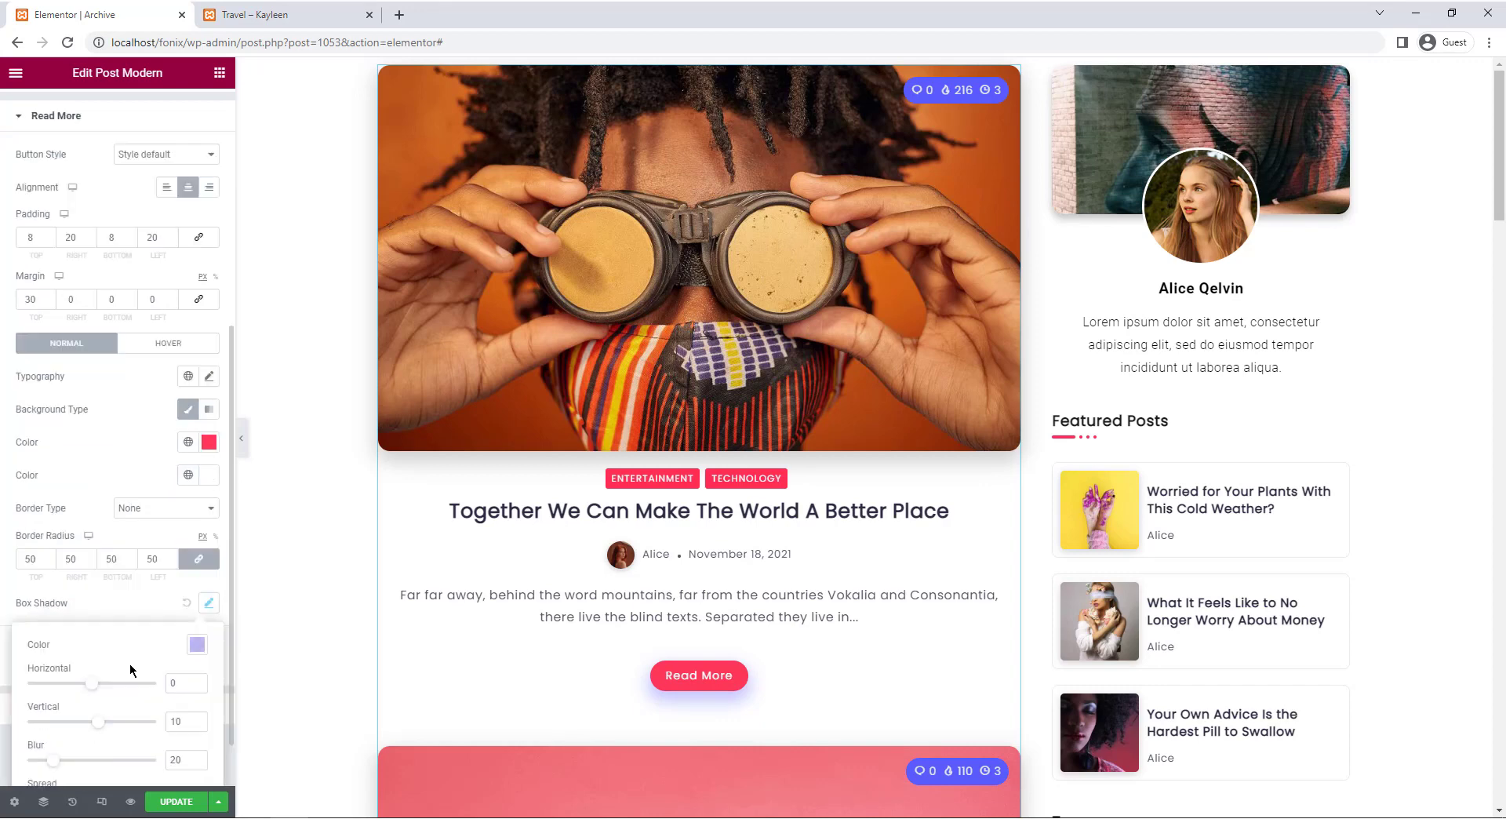
pyautogui.click(196, 644)
pyautogui.click(208, 535)
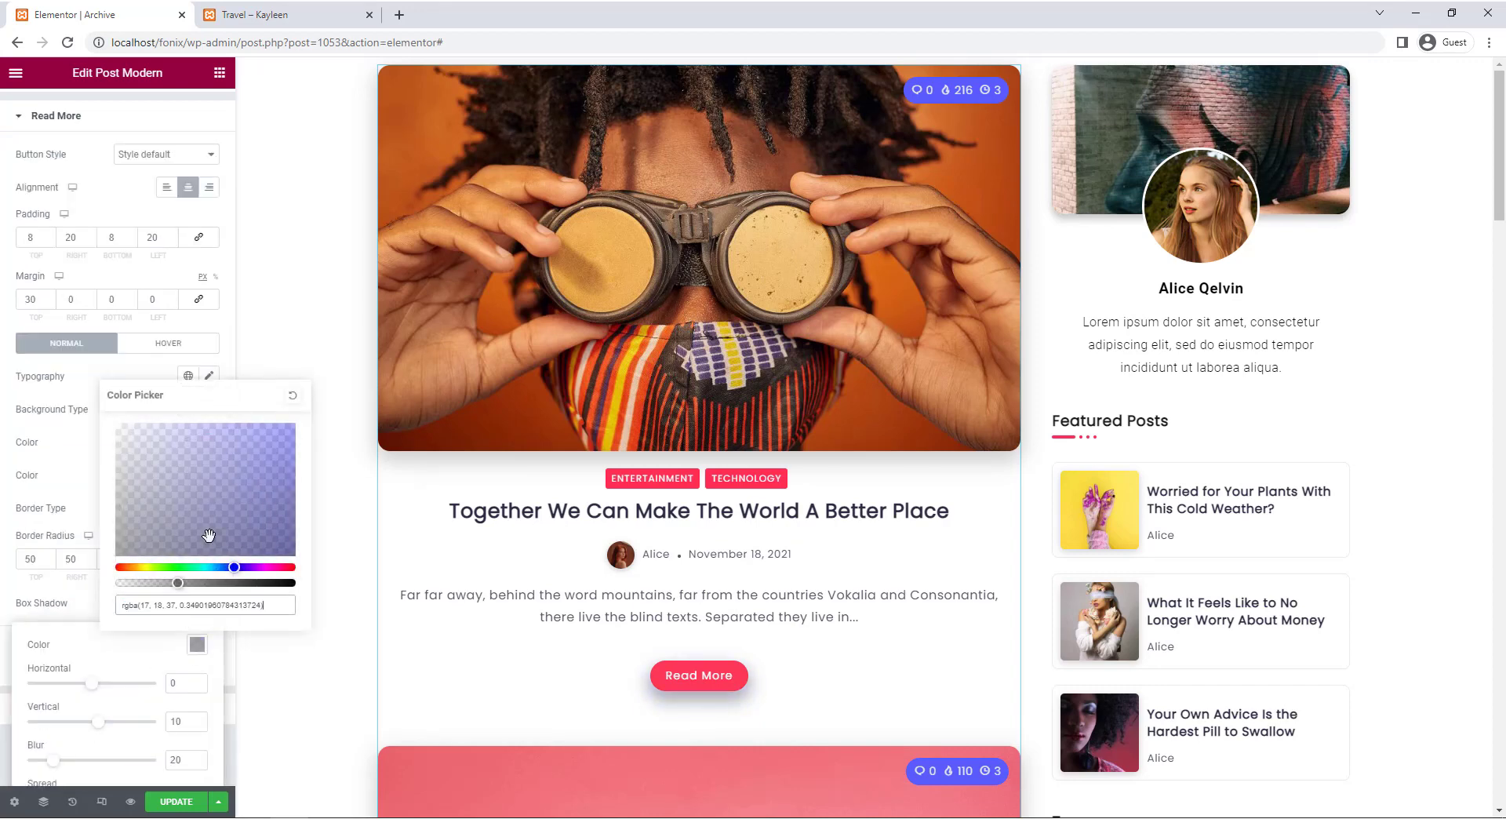
pyautogui.click(77, 598)
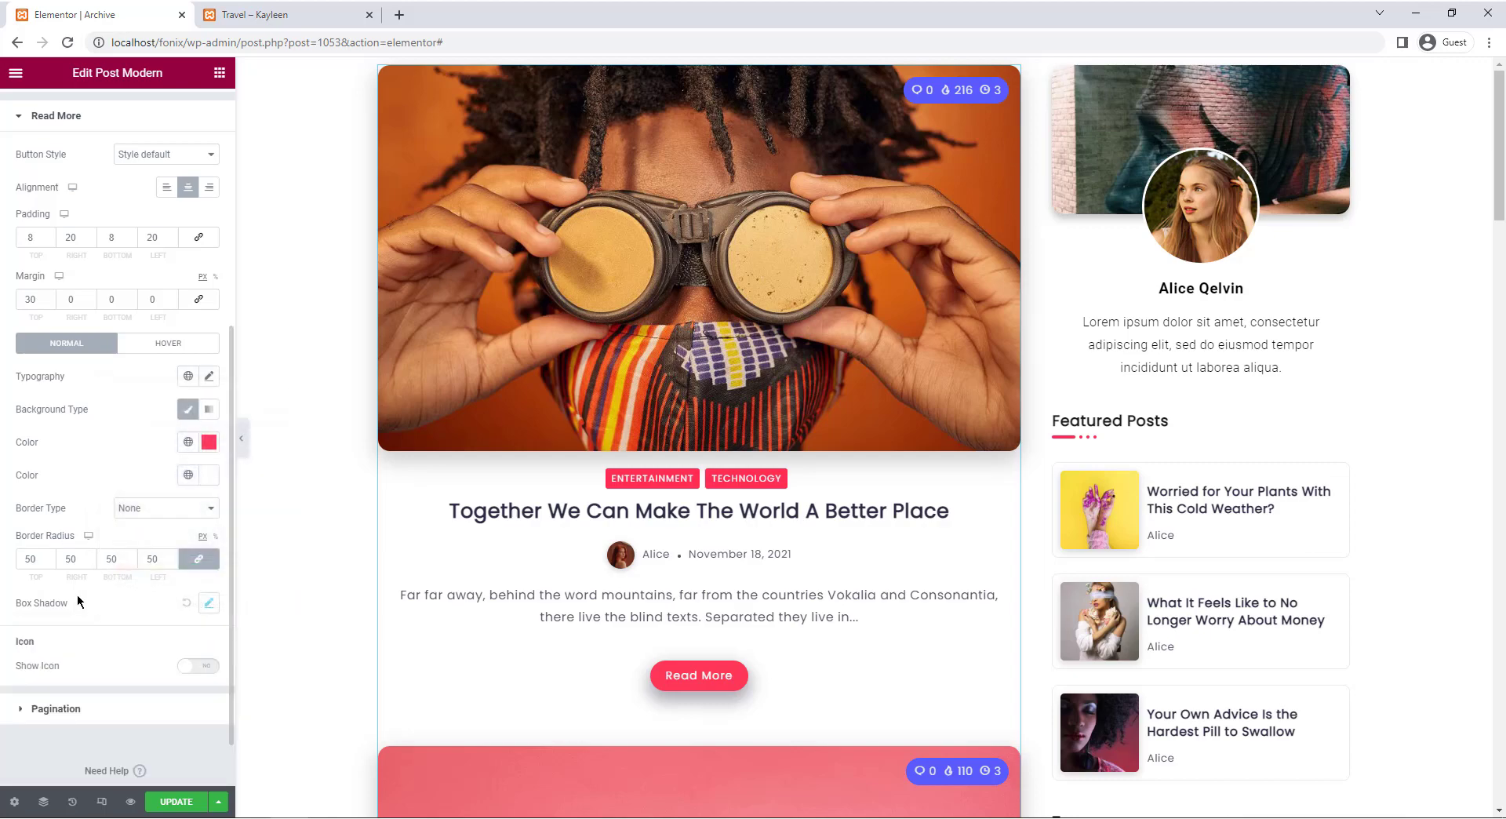
# Examine the pagination types available for the archive post list, leaving Numbers selected.
pyautogui.scroll(-5, 390, 572)
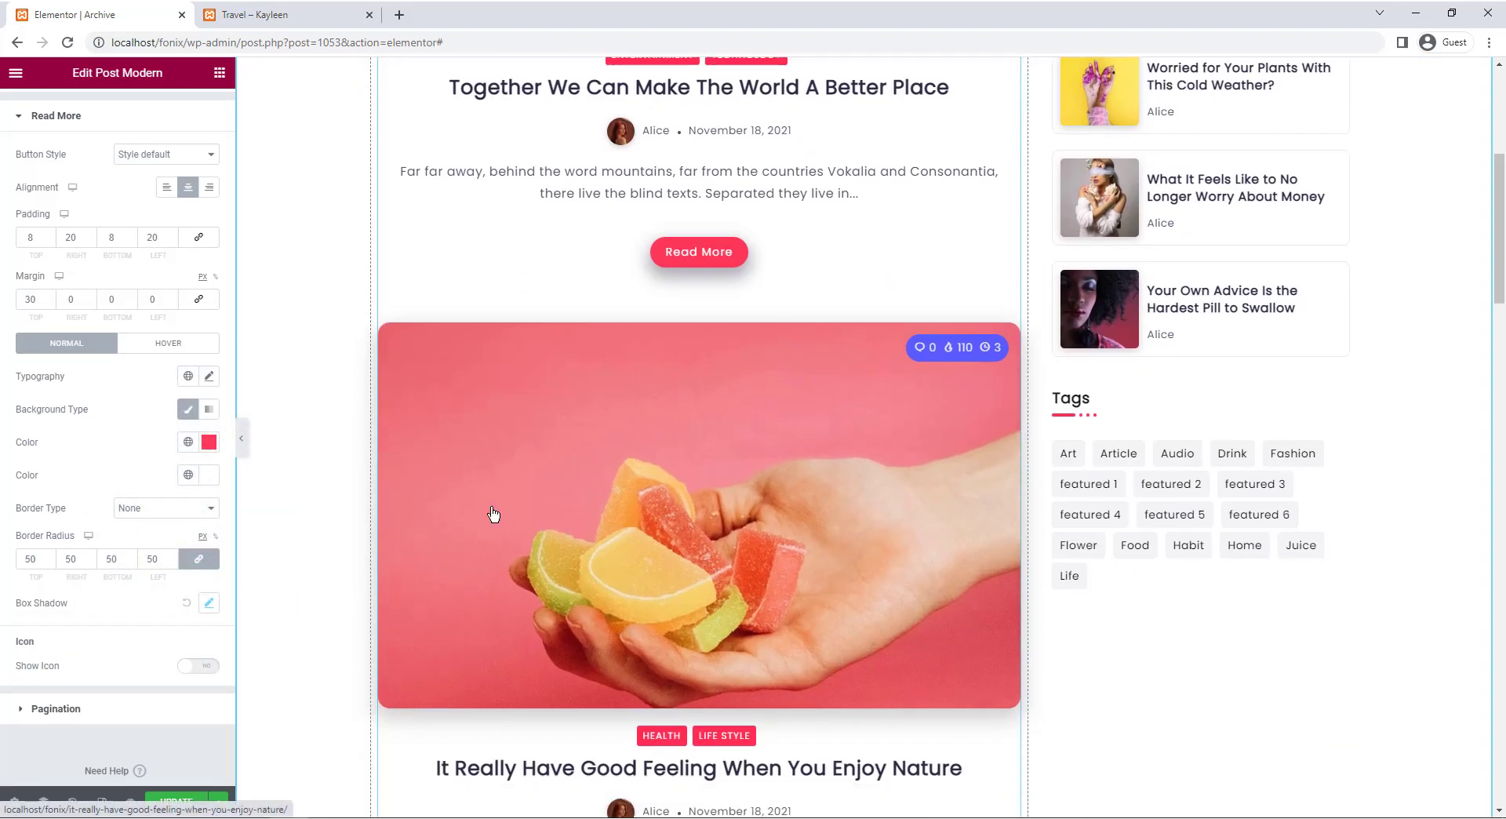
pyautogui.scroll(-17, 493, 514)
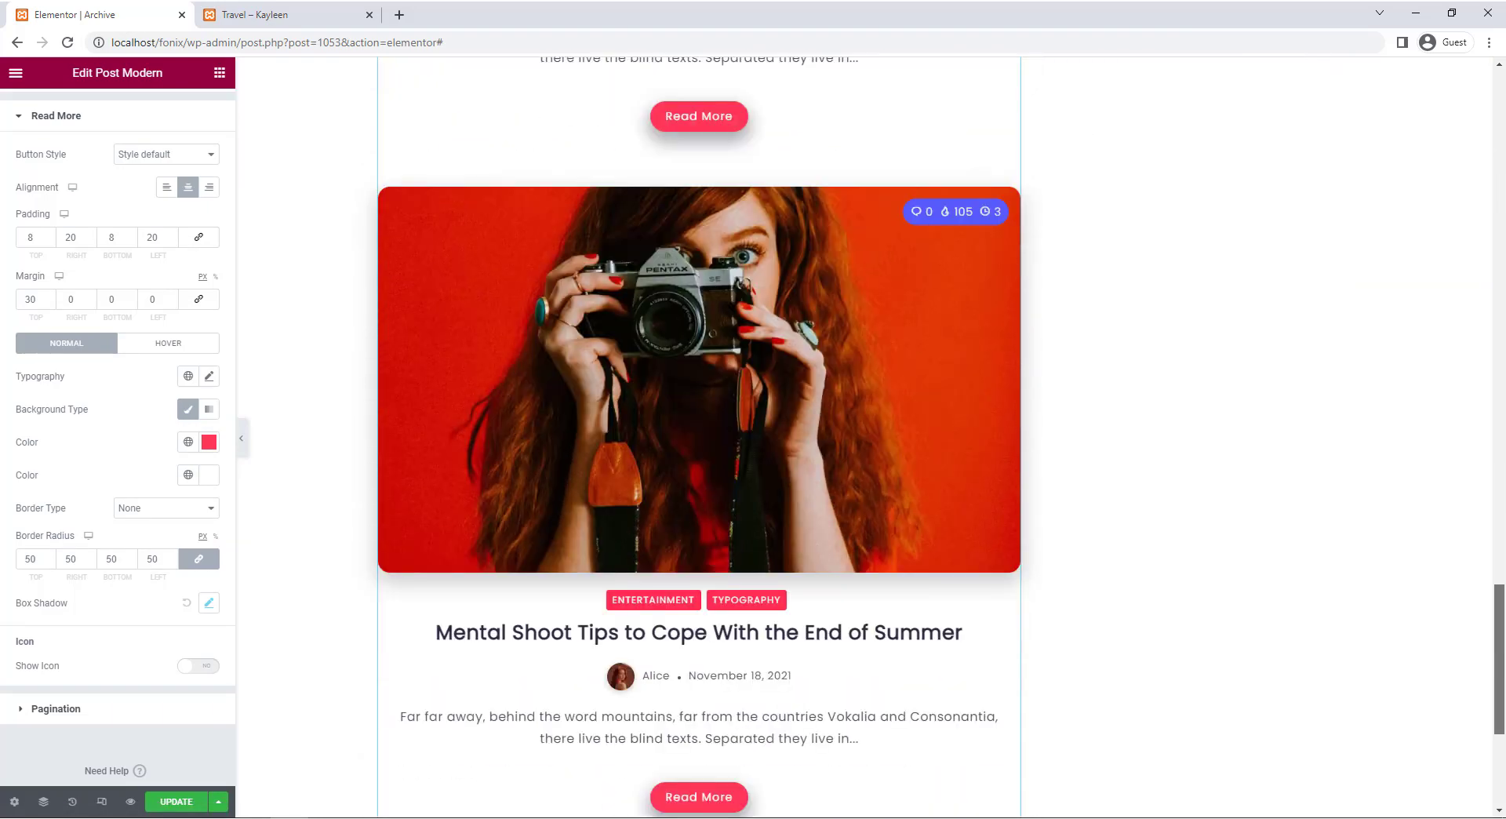
pyautogui.scroll(-4, 574, 591)
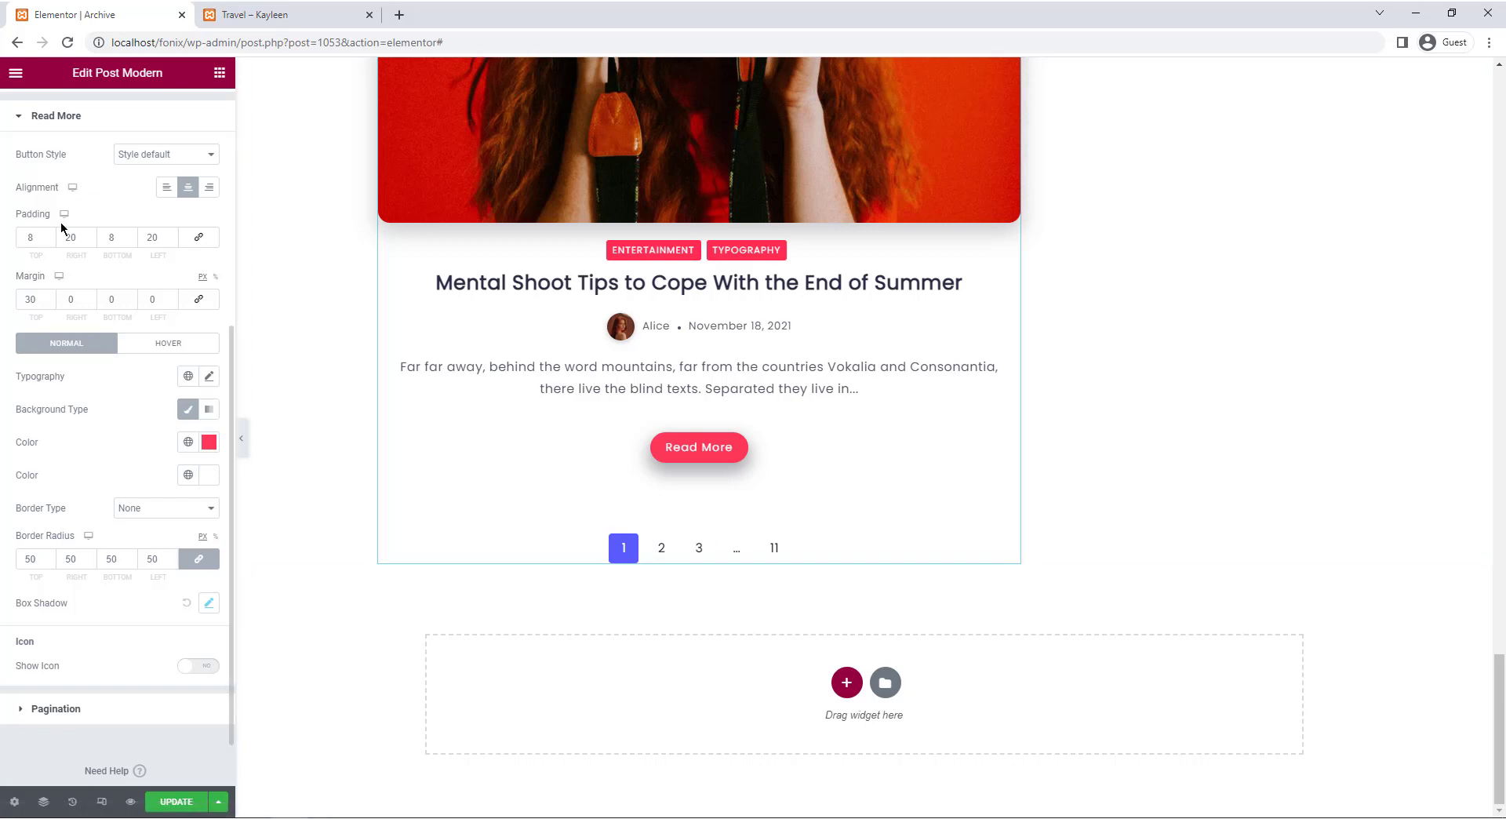
pyautogui.scroll(6, 60, 221)
pyautogui.click(40, 116)
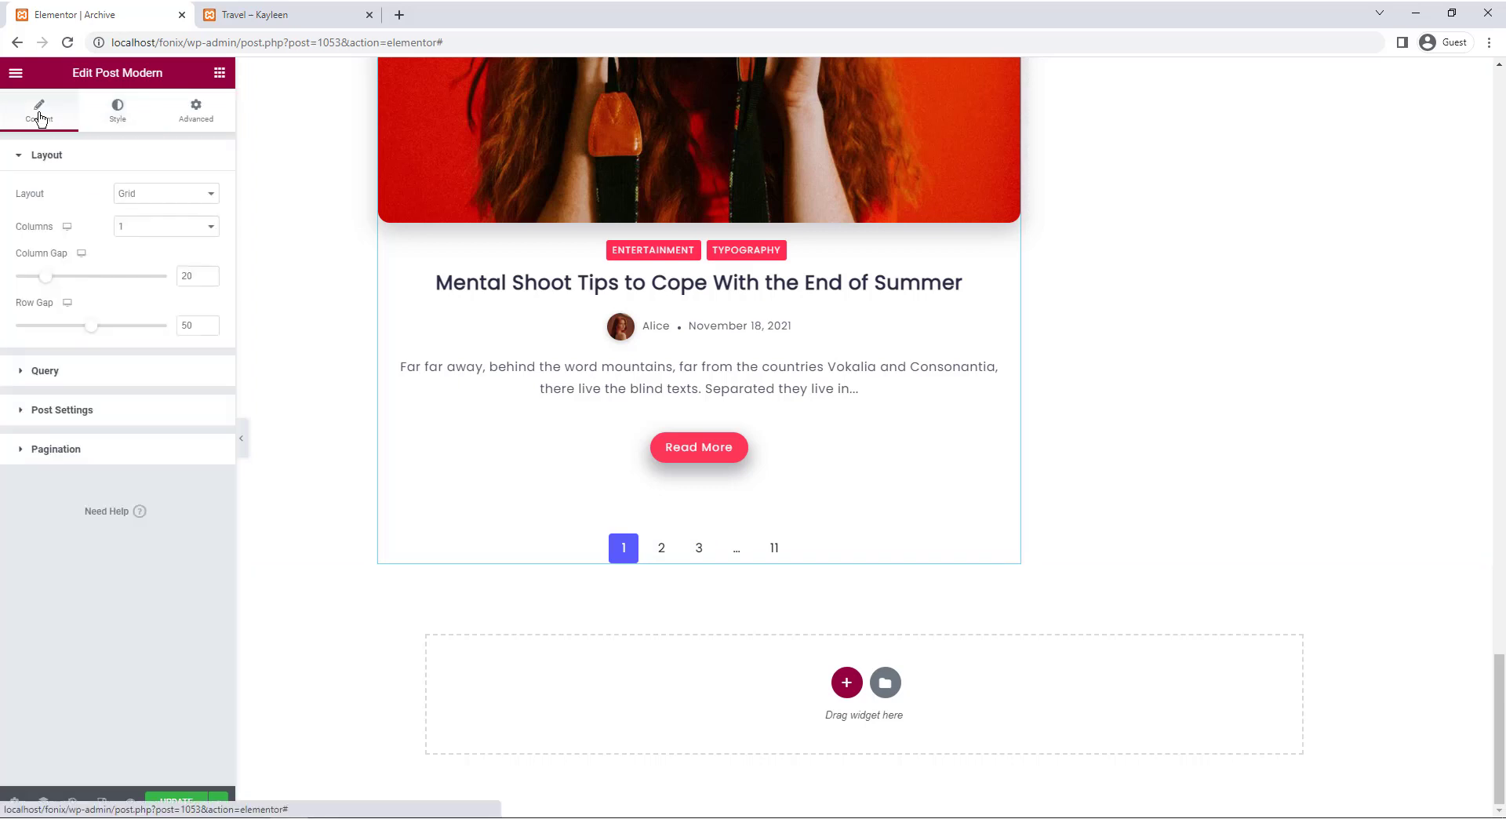
pyautogui.click(146, 453)
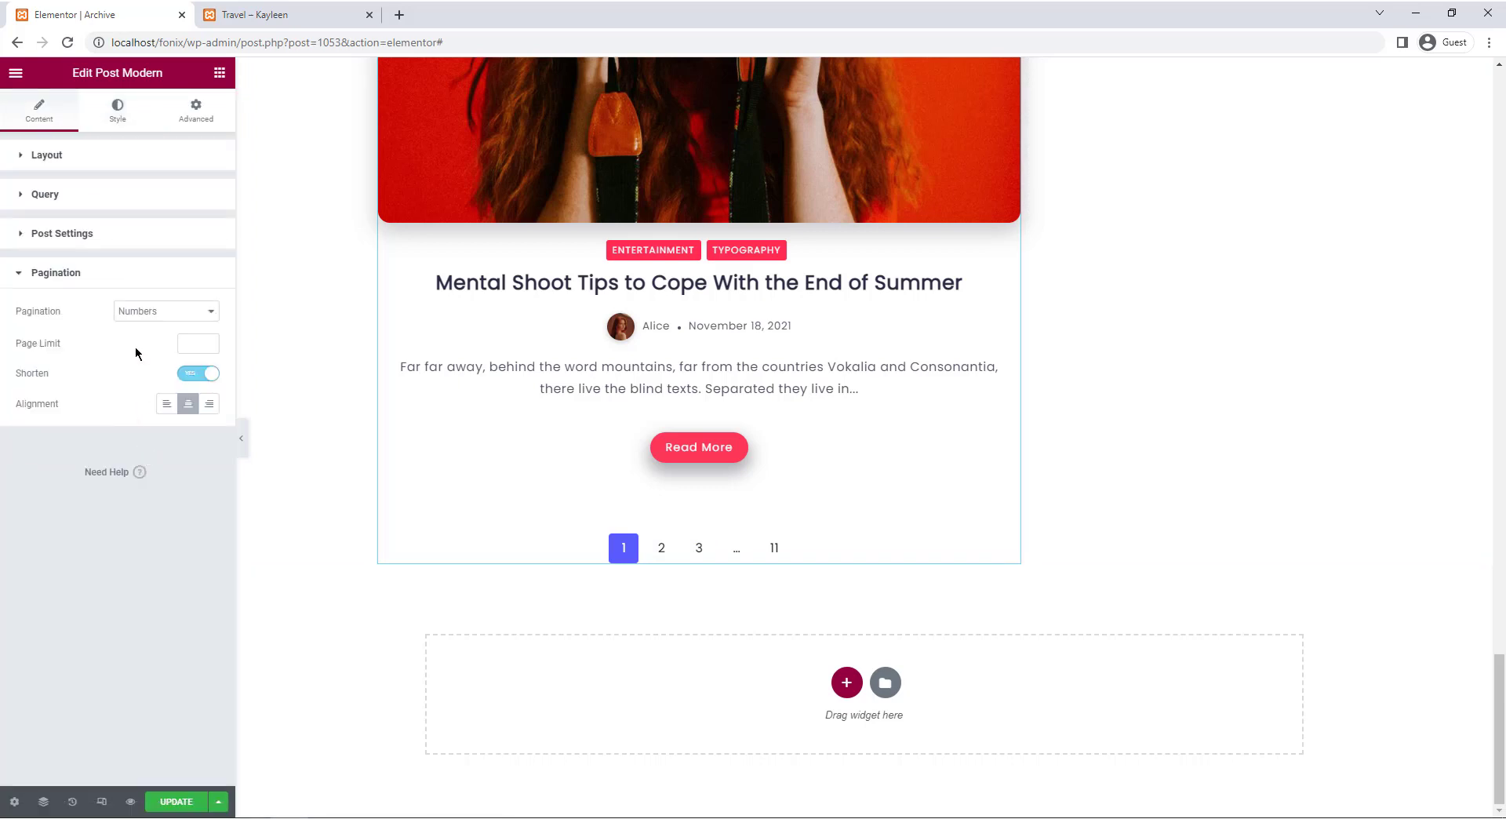
pyautogui.click(202, 313)
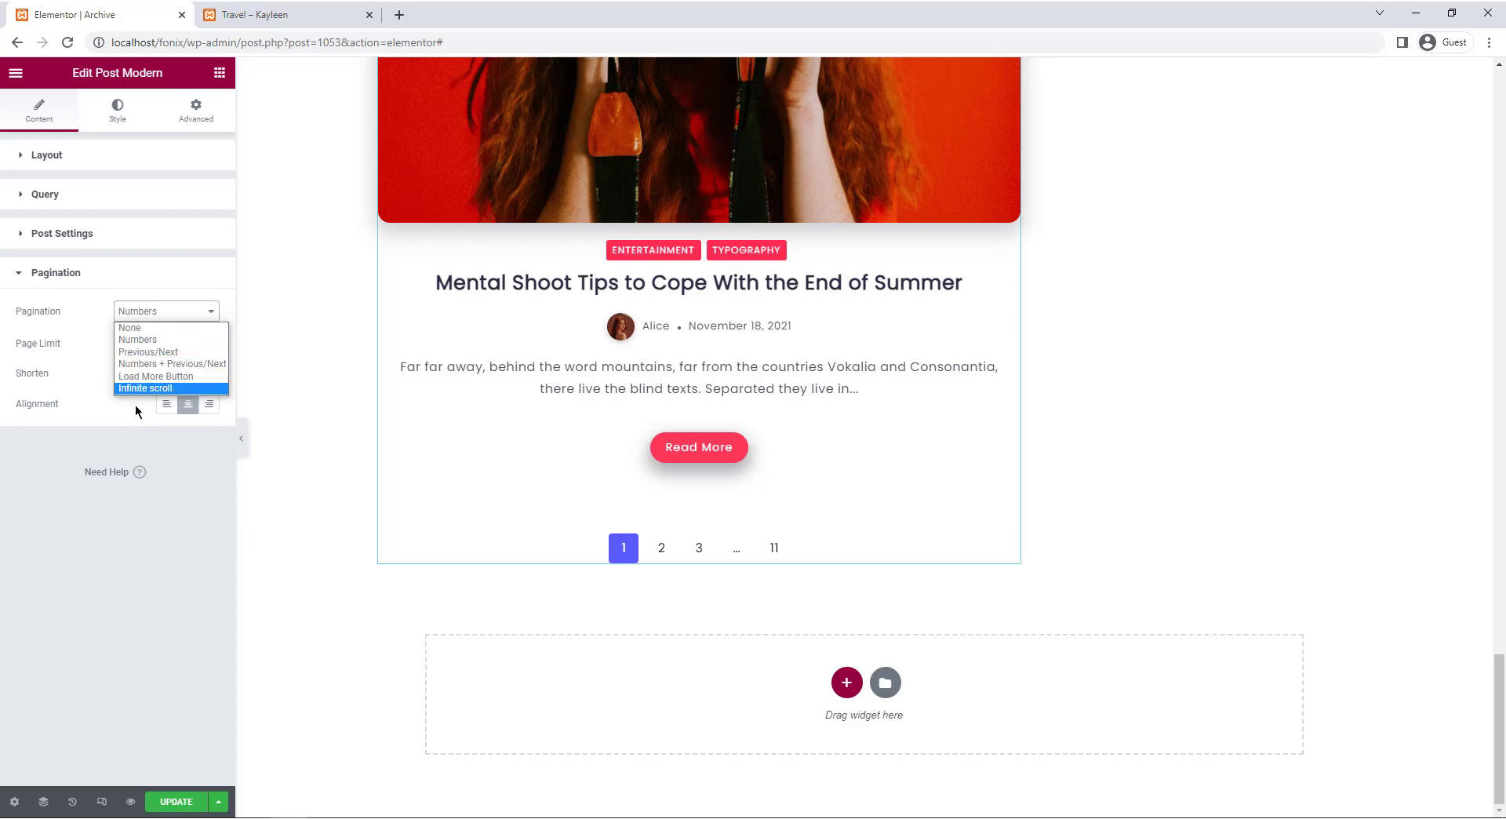
pyautogui.click(80, 378)
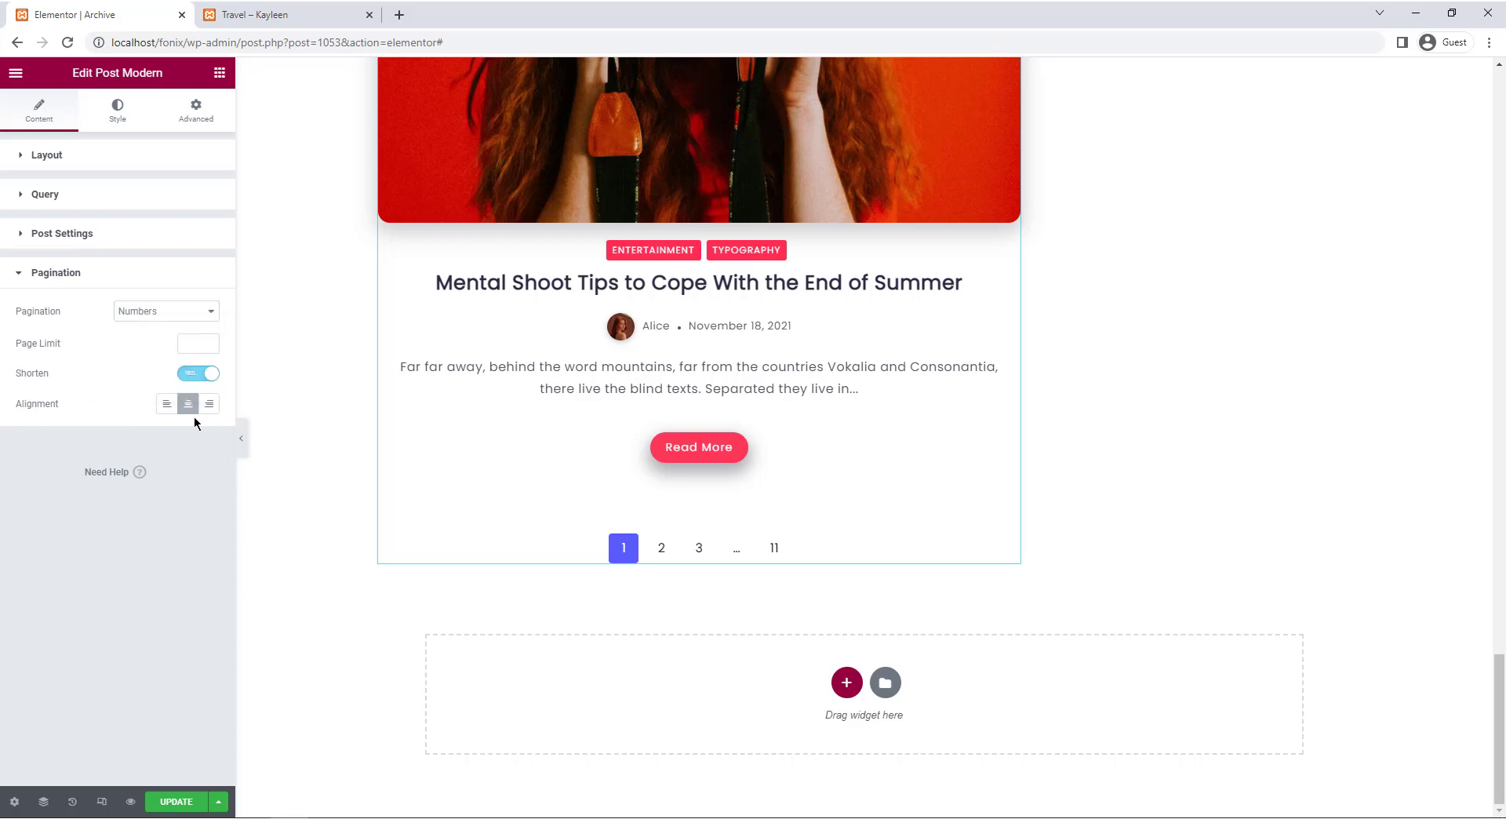
# Set the main archive post list's posts source to Current Query and save the template.
pyautogui.moveTo(1499, 729); pyautogui.dragTo(1499, 145)
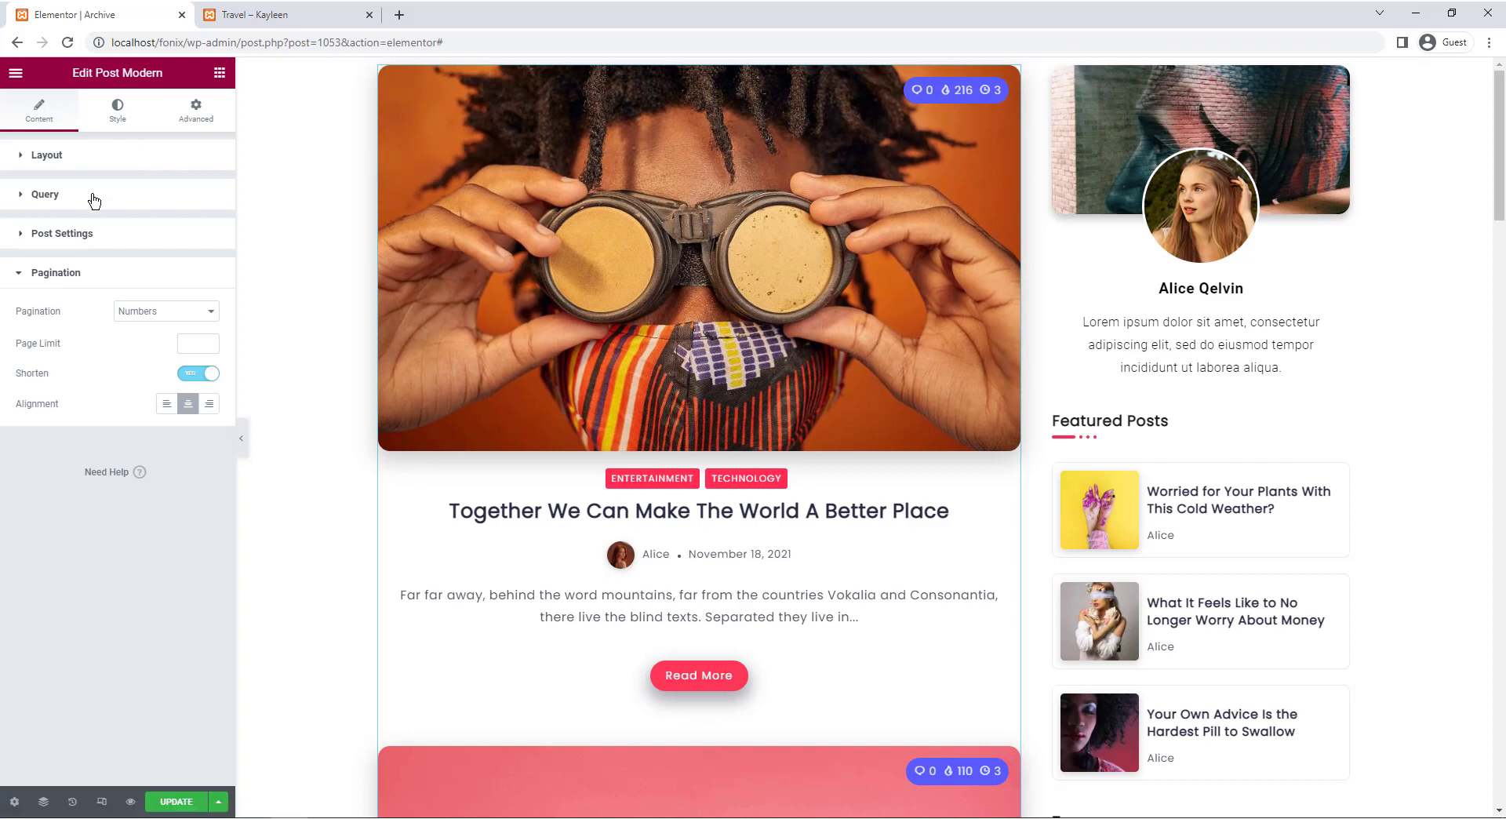
pyautogui.click(94, 201)
pyautogui.click(196, 236)
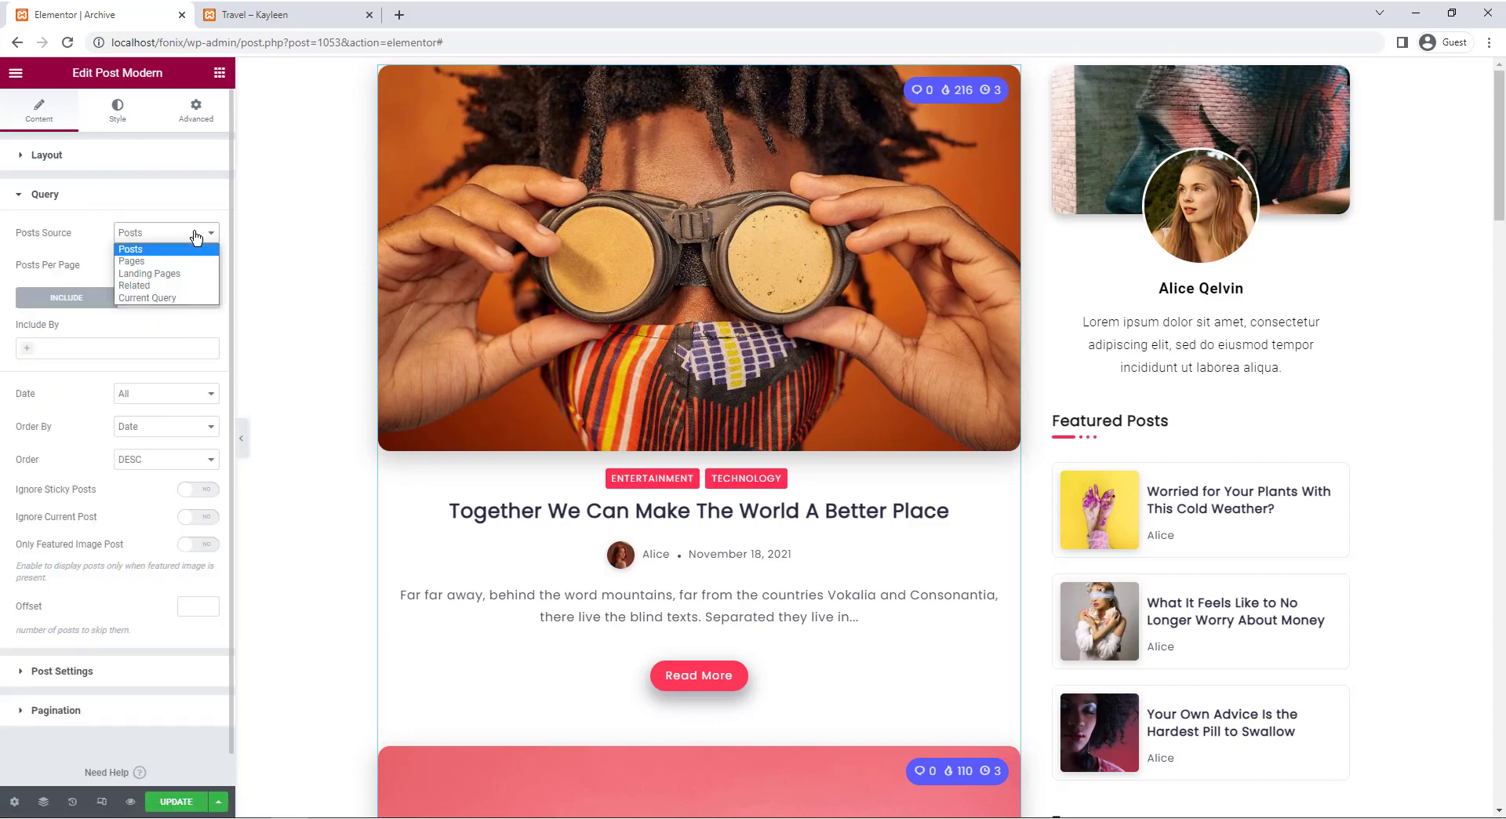
pyautogui.click(166, 298)
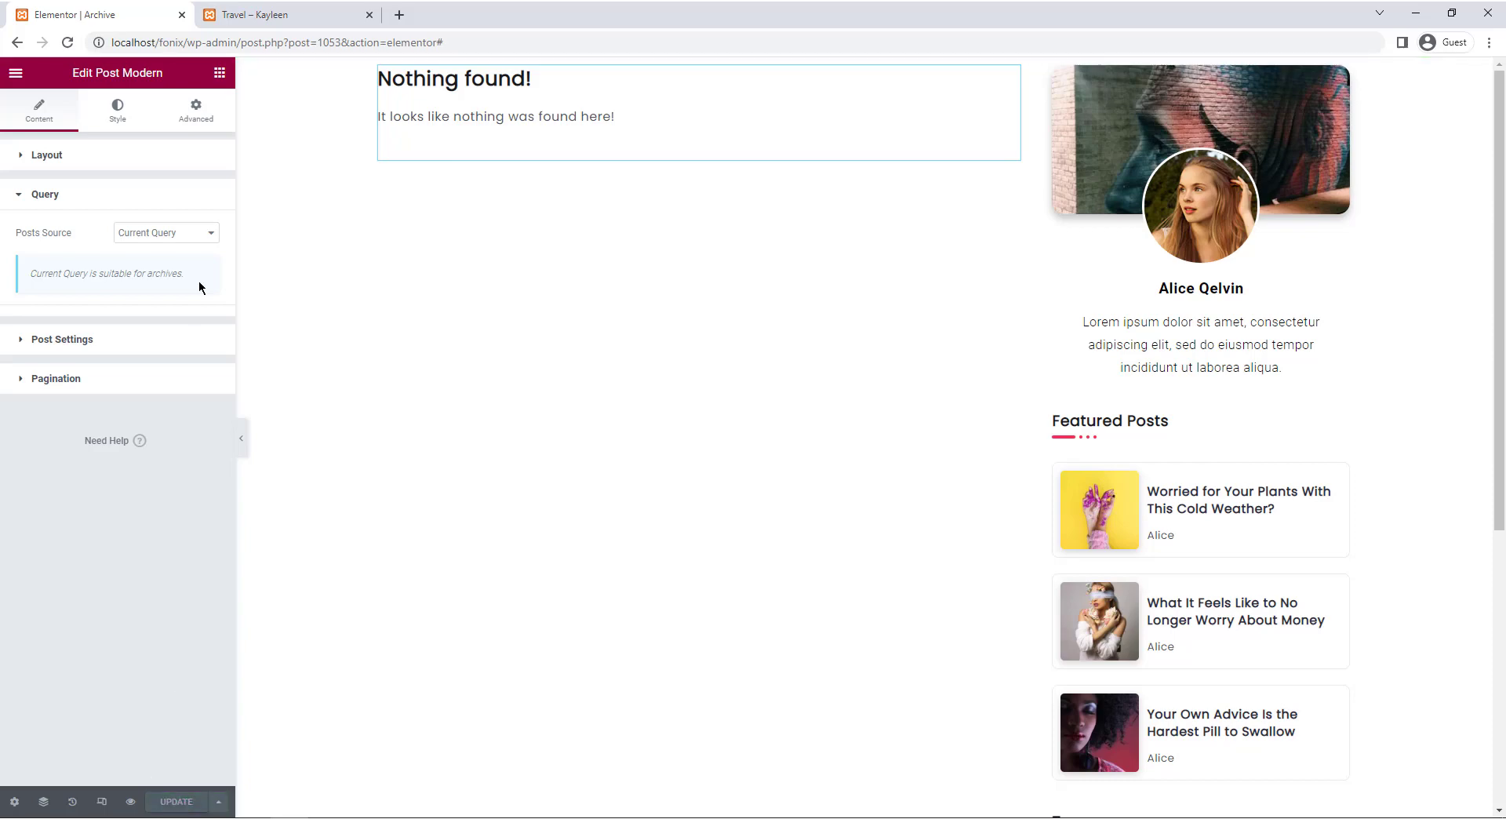
# Leave the template editor for the WordPress dashboard and open the Fonix Theme Settings.
pyautogui.moveTo(241, 41); pyautogui.dragTo(479, 41)
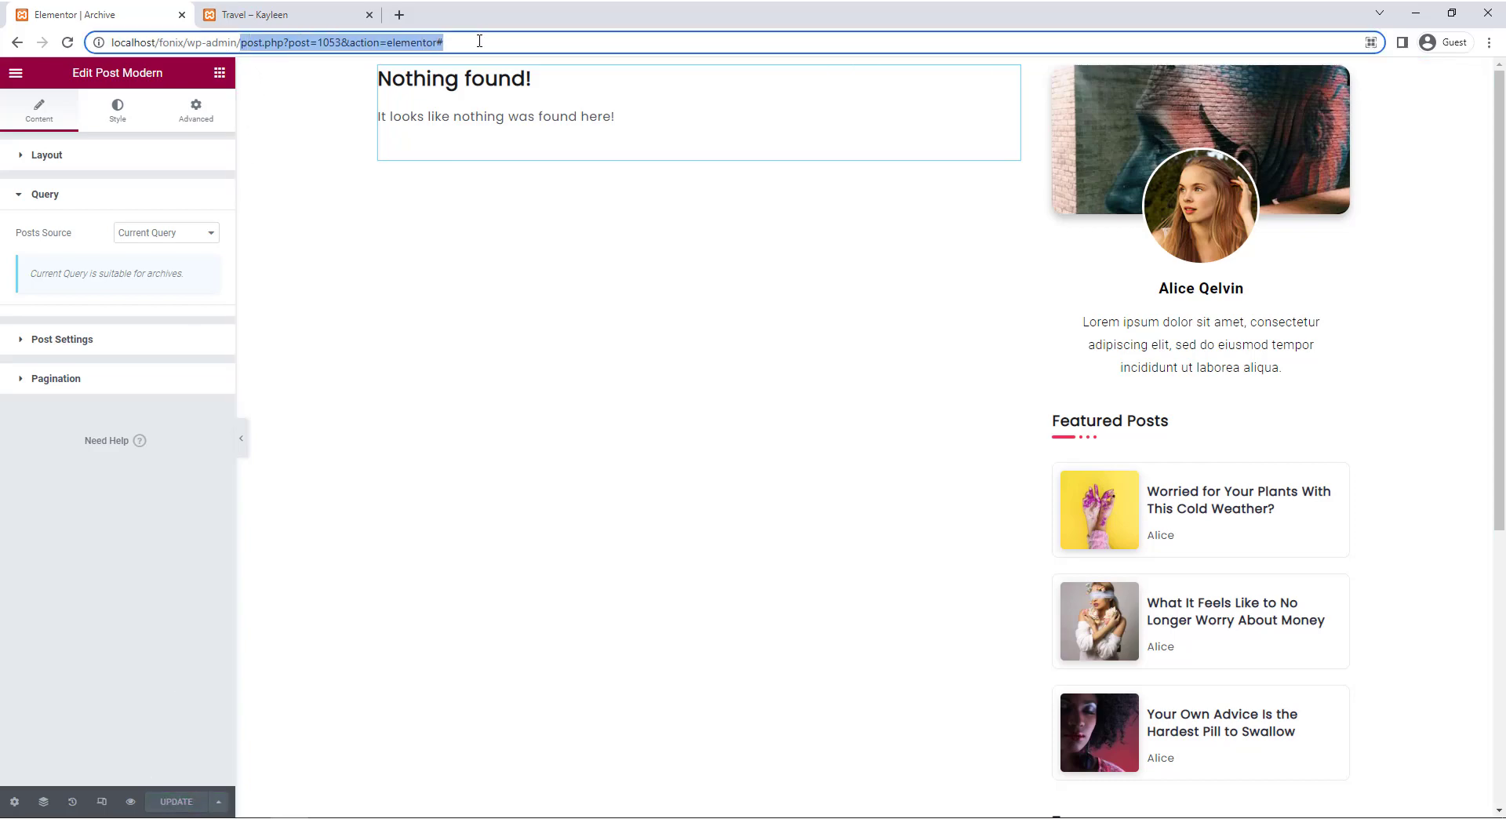
pyautogui.press('BackSpace')
pyautogui.press('Return')
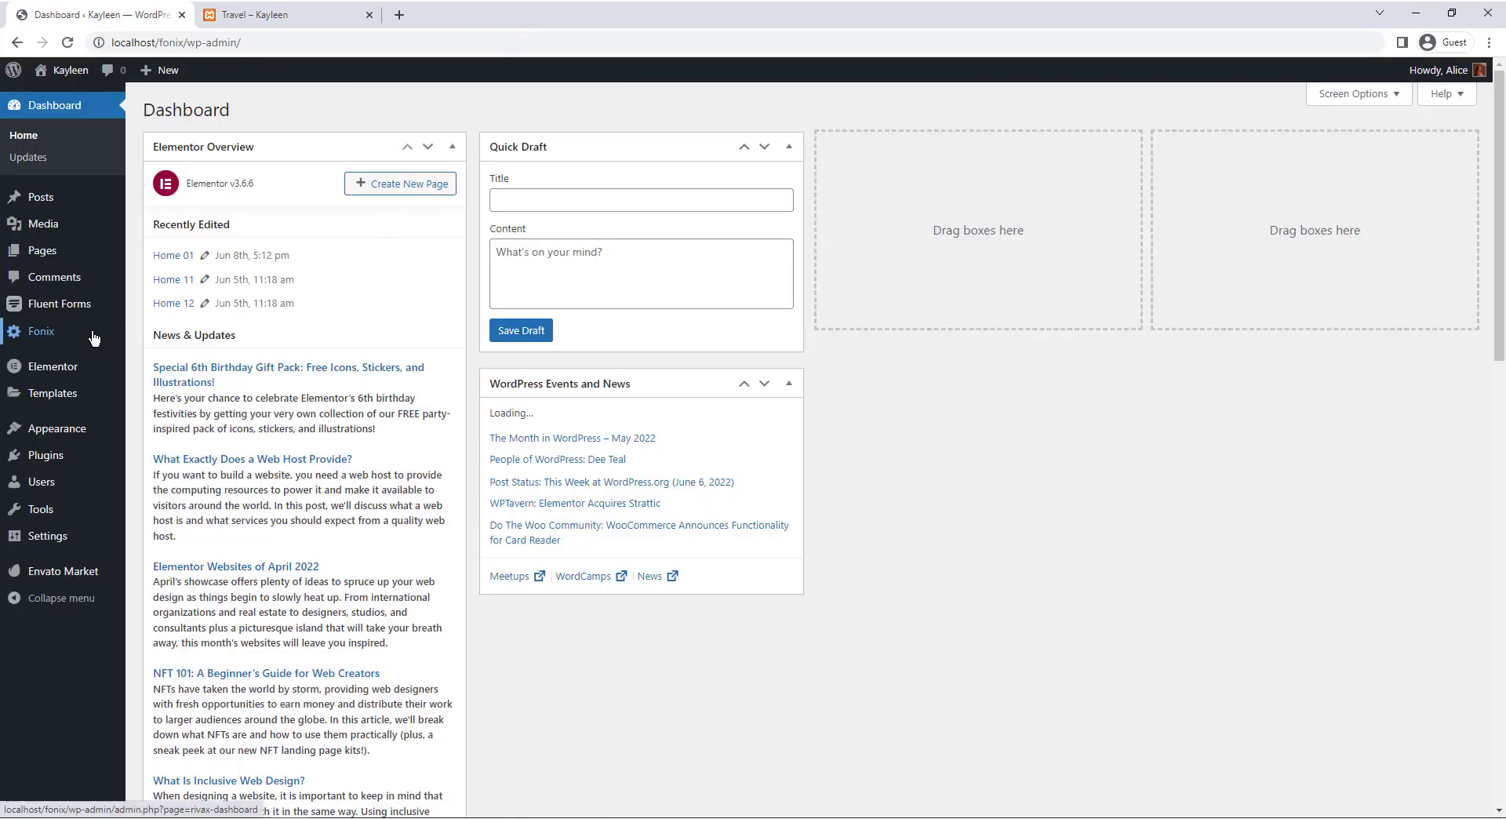
pyautogui.moveTo(94, 337)
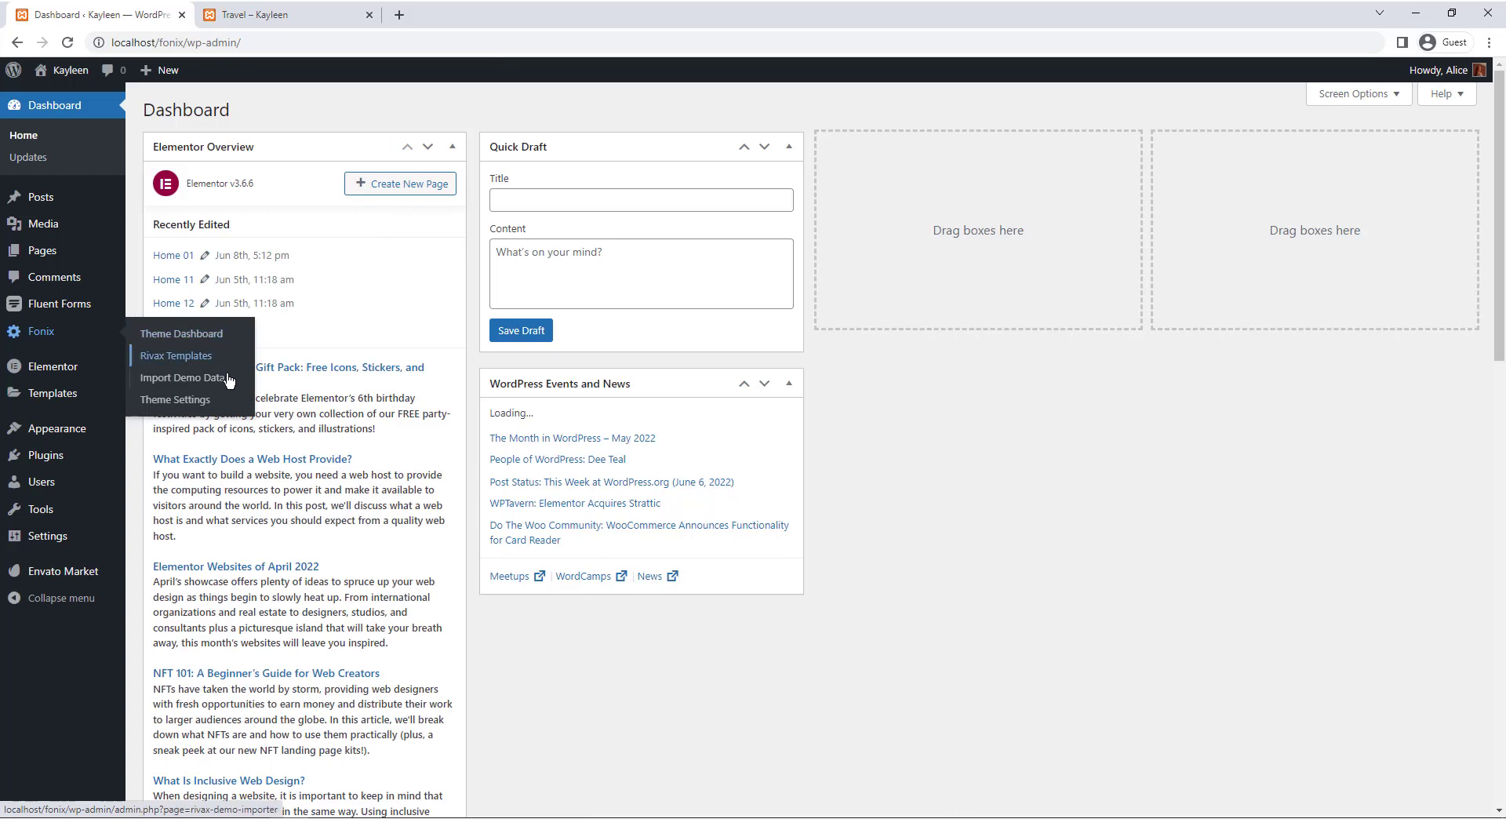
pyautogui.click(222, 401)
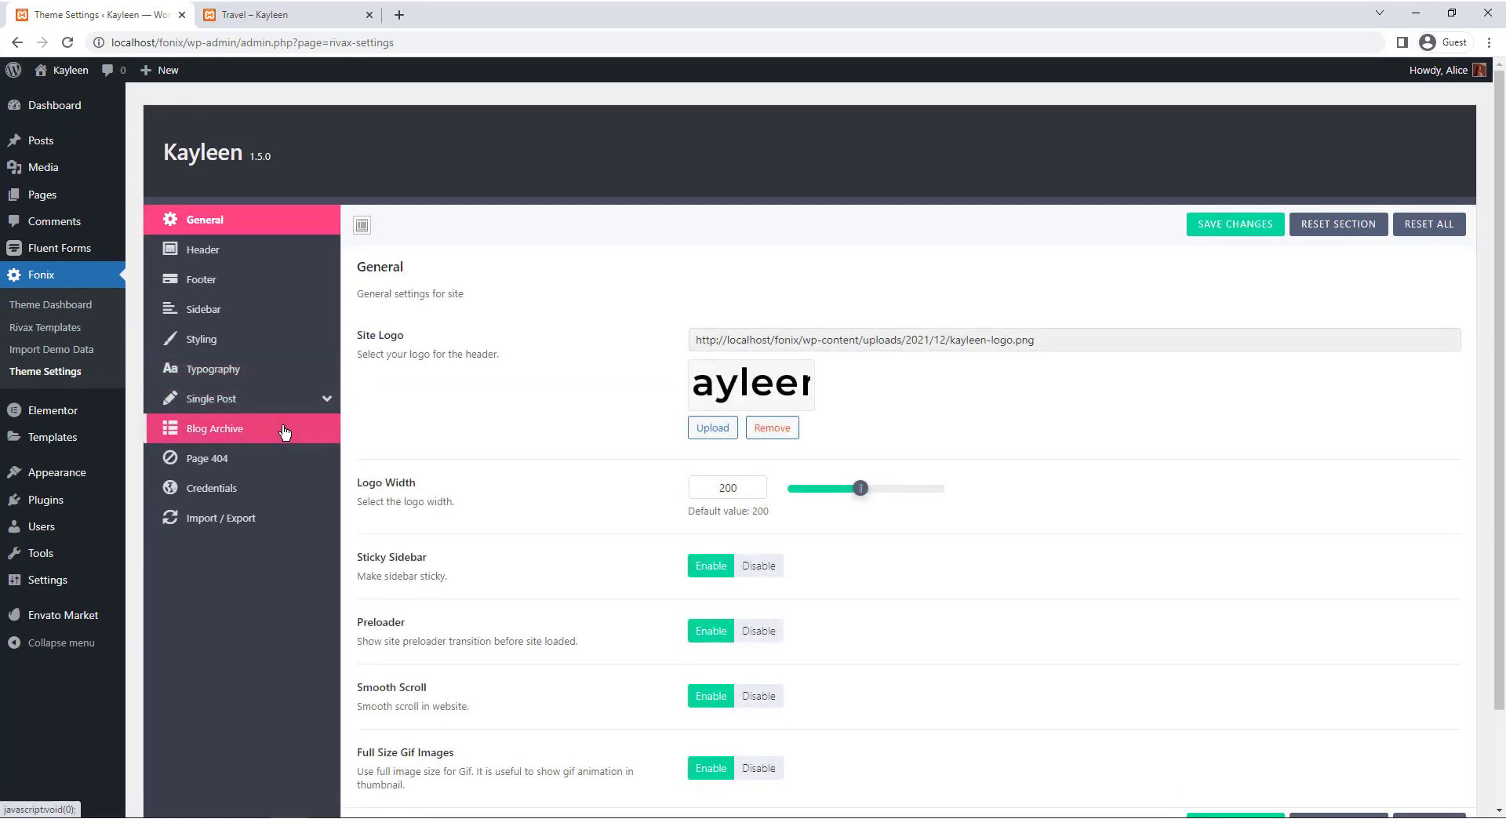
# Choose Archive as the Blog Archive Template in the Blog Archive settings.
pyautogui.click(314, 425)
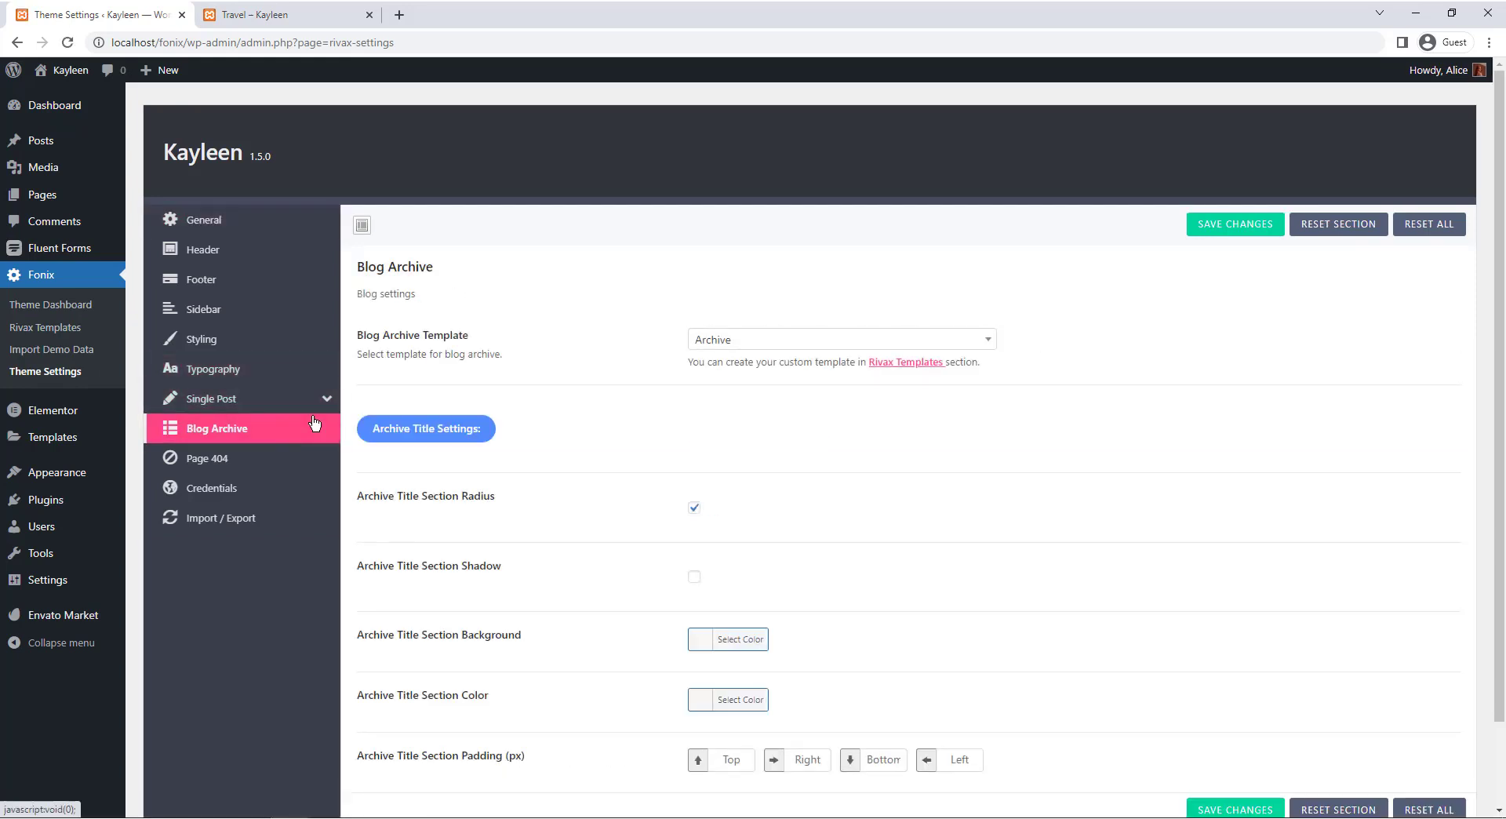
pyautogui.click(741, 343)
pyautogui.moveTo(988, 402)
pyautogui.mouseDown()
pyautogui.moveTo(994, 540)
pyautogui.moveTo(998, 403)
pyautogui.mouseUp()
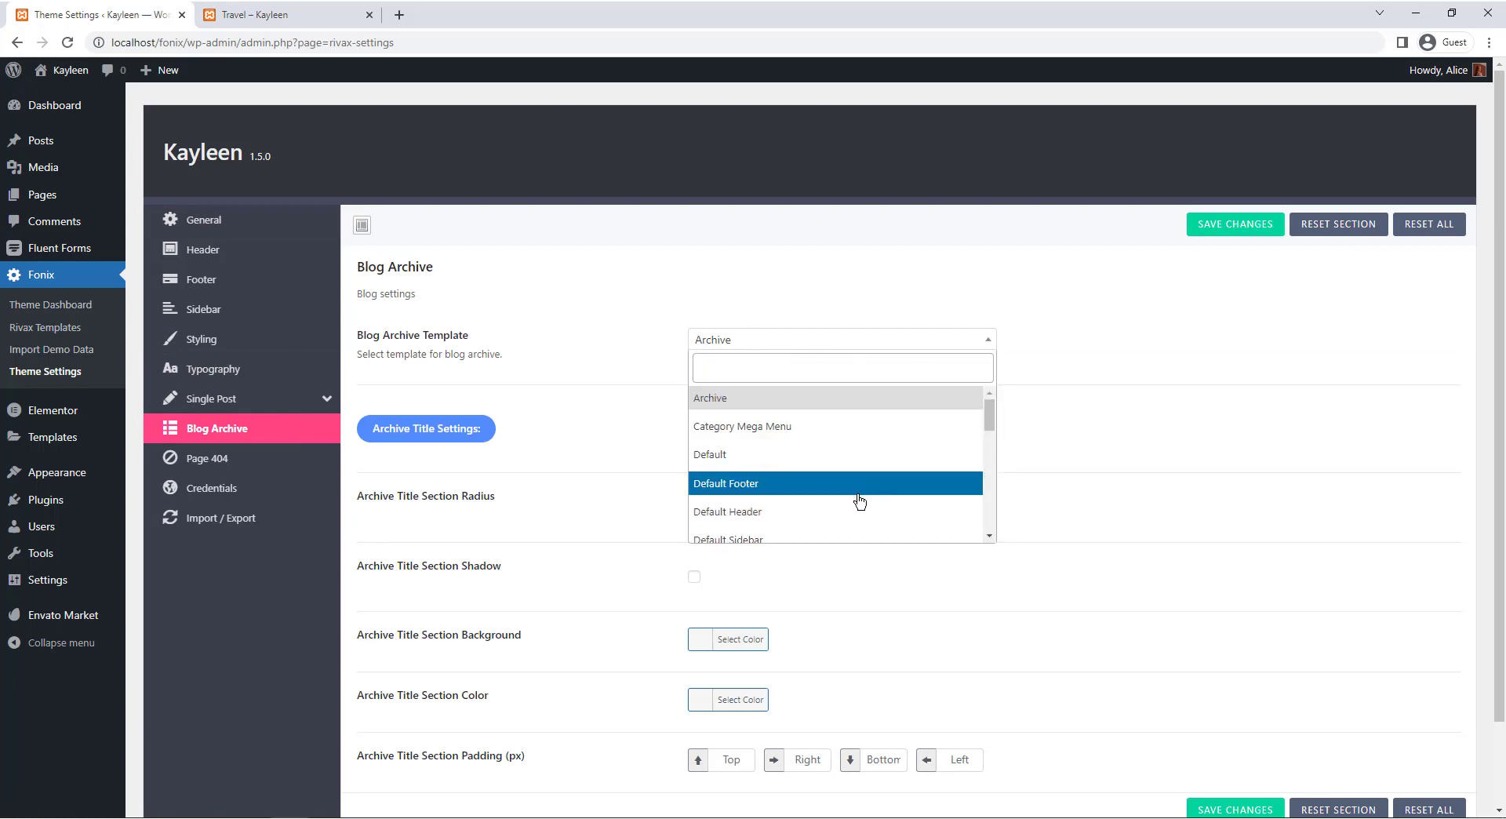
pyautogui.click(720, 405)
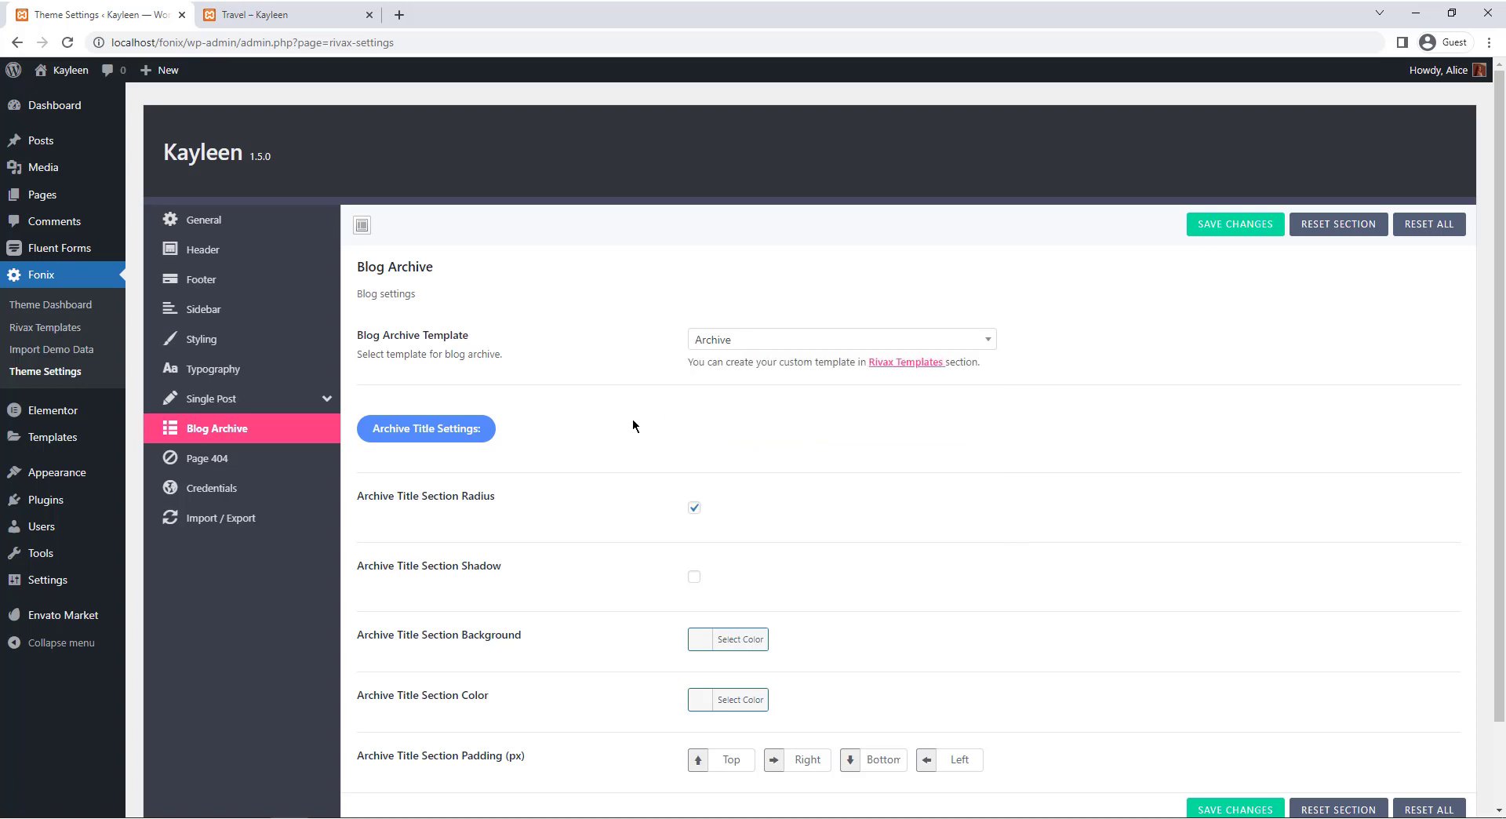
# Set the Blog Sidebar Position to No Sidebar in the Sidebar settings and save the changes.
pyautogui.click(266, 309)
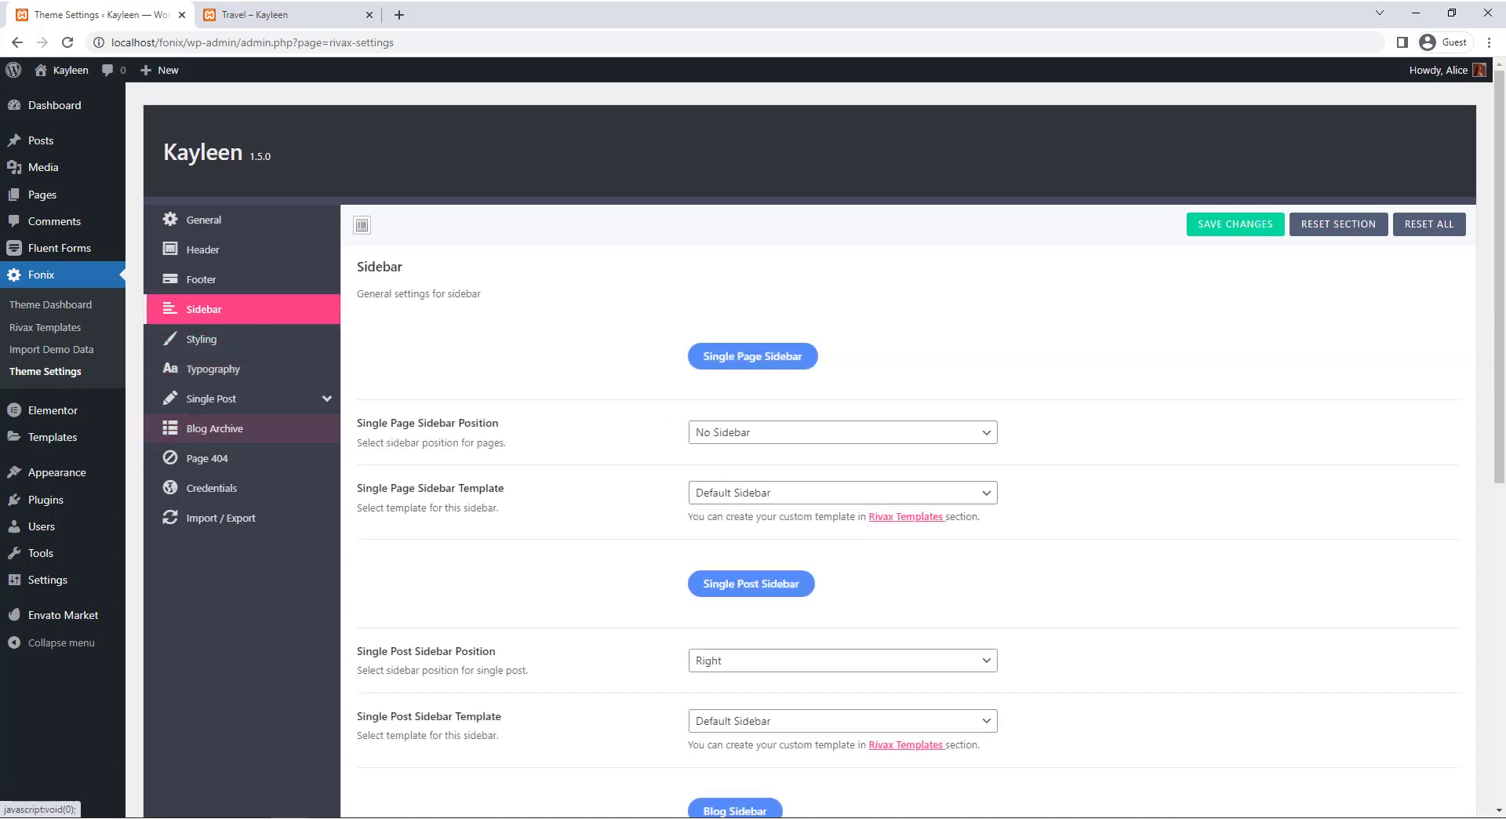
pyautogui.moveTo(1503, 249); pyautogui.dragTo(1503, 438)
pyautogui.scroll(-1, 1261, 487)
pyautogui.click(725, 430)
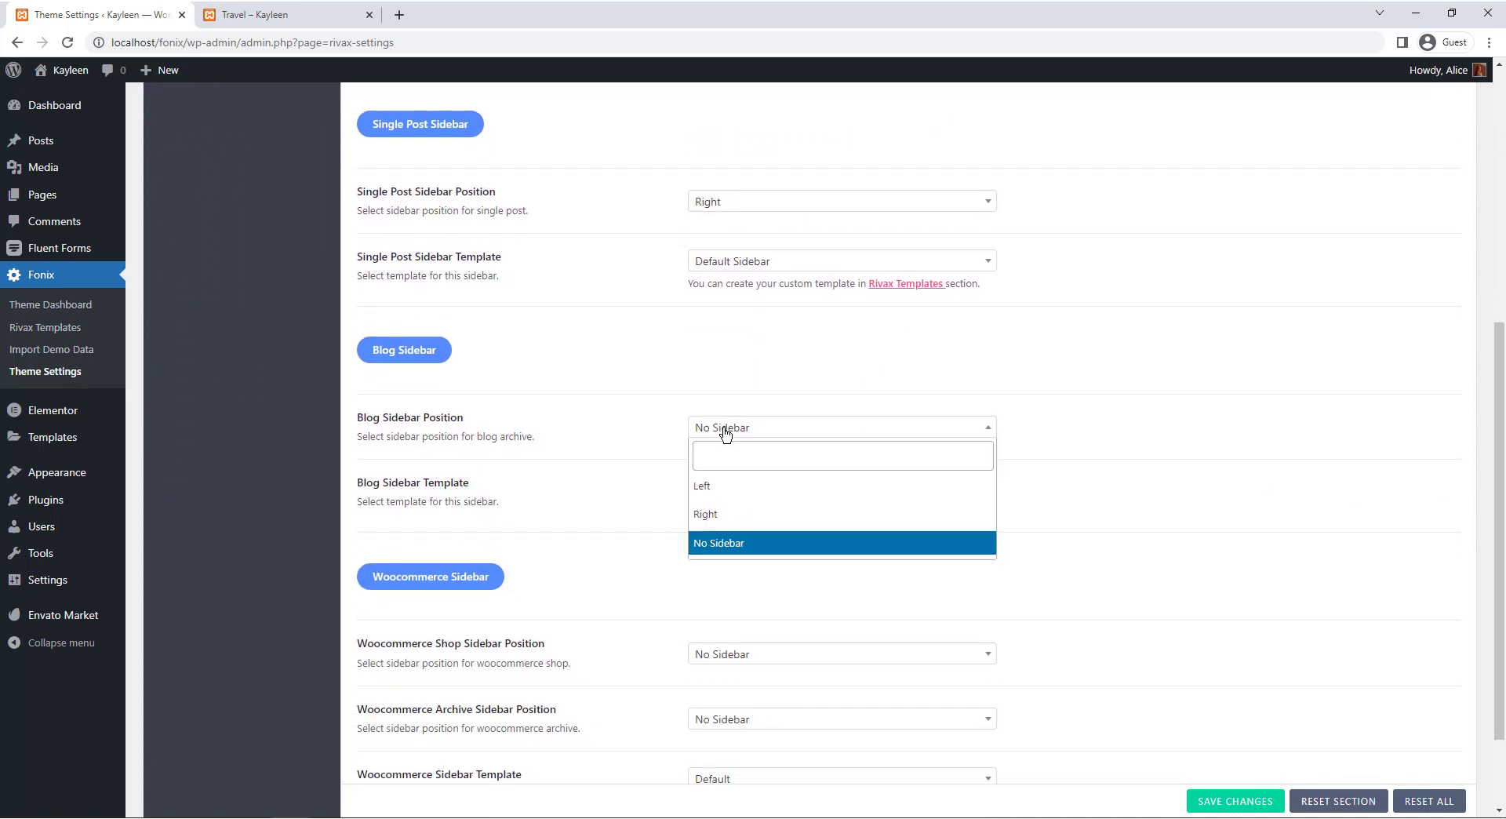
pyautogui.click(727, 545)
pyautogui.click(1223, 800)
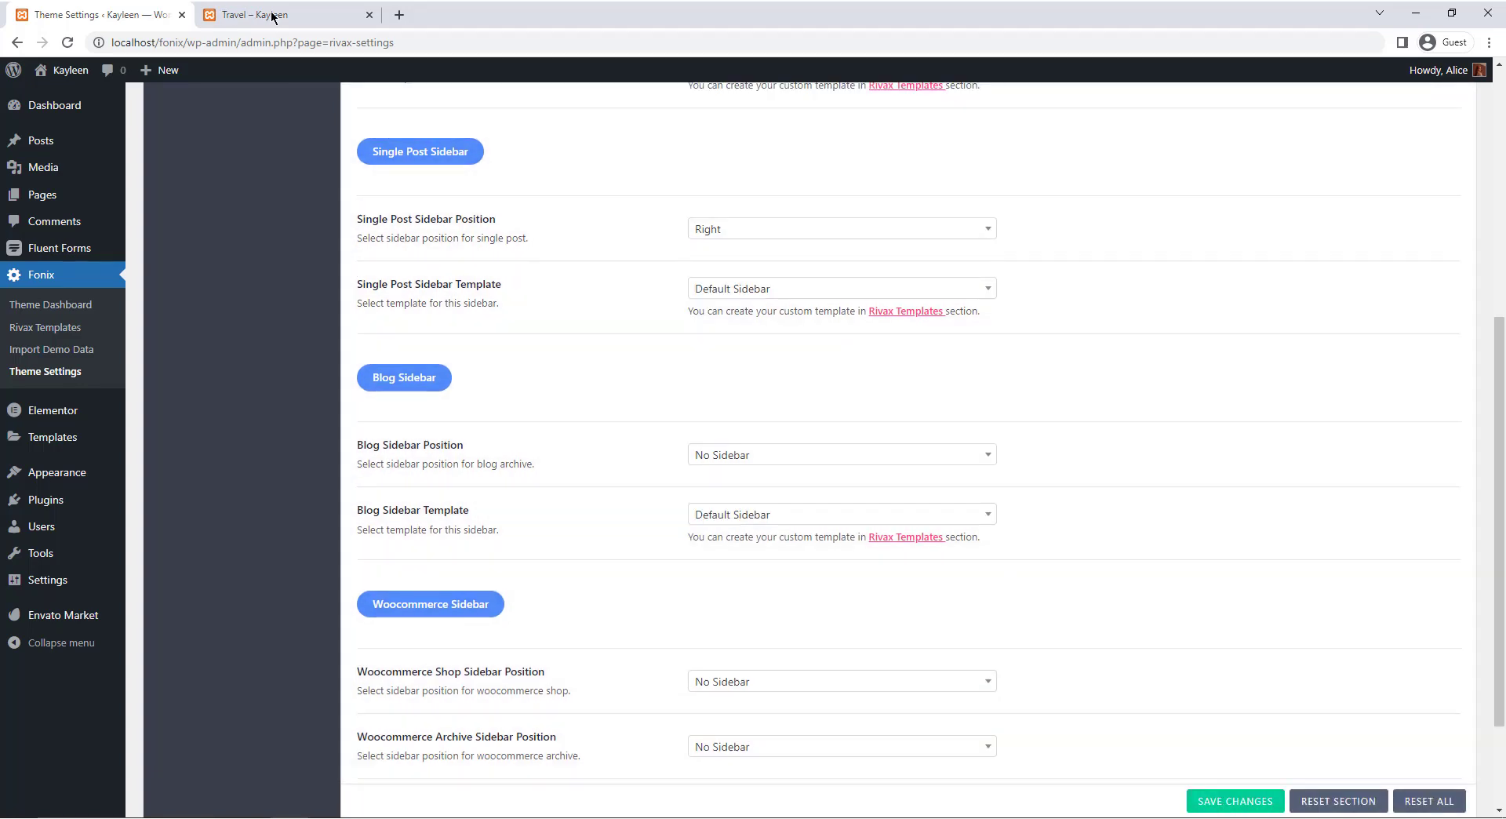
# Reload the Travel category page and inspect its post list and sidebar layout.
pyautogui.click(272, 18)
pyautogui.click(68, 43)
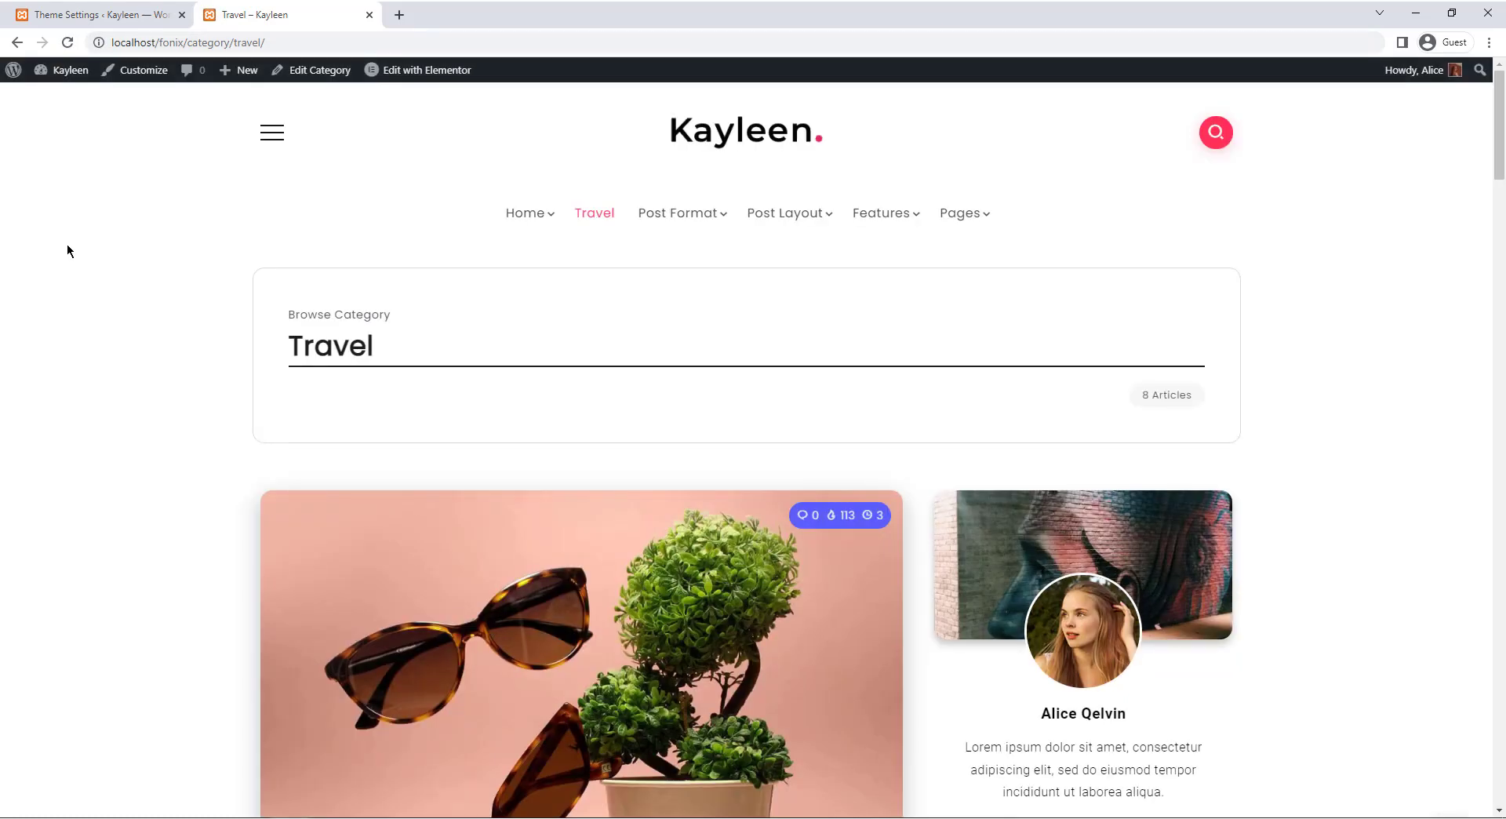
pyautogui.moveTo(1498, 133); pyautogui.dragTo(1494, 196)
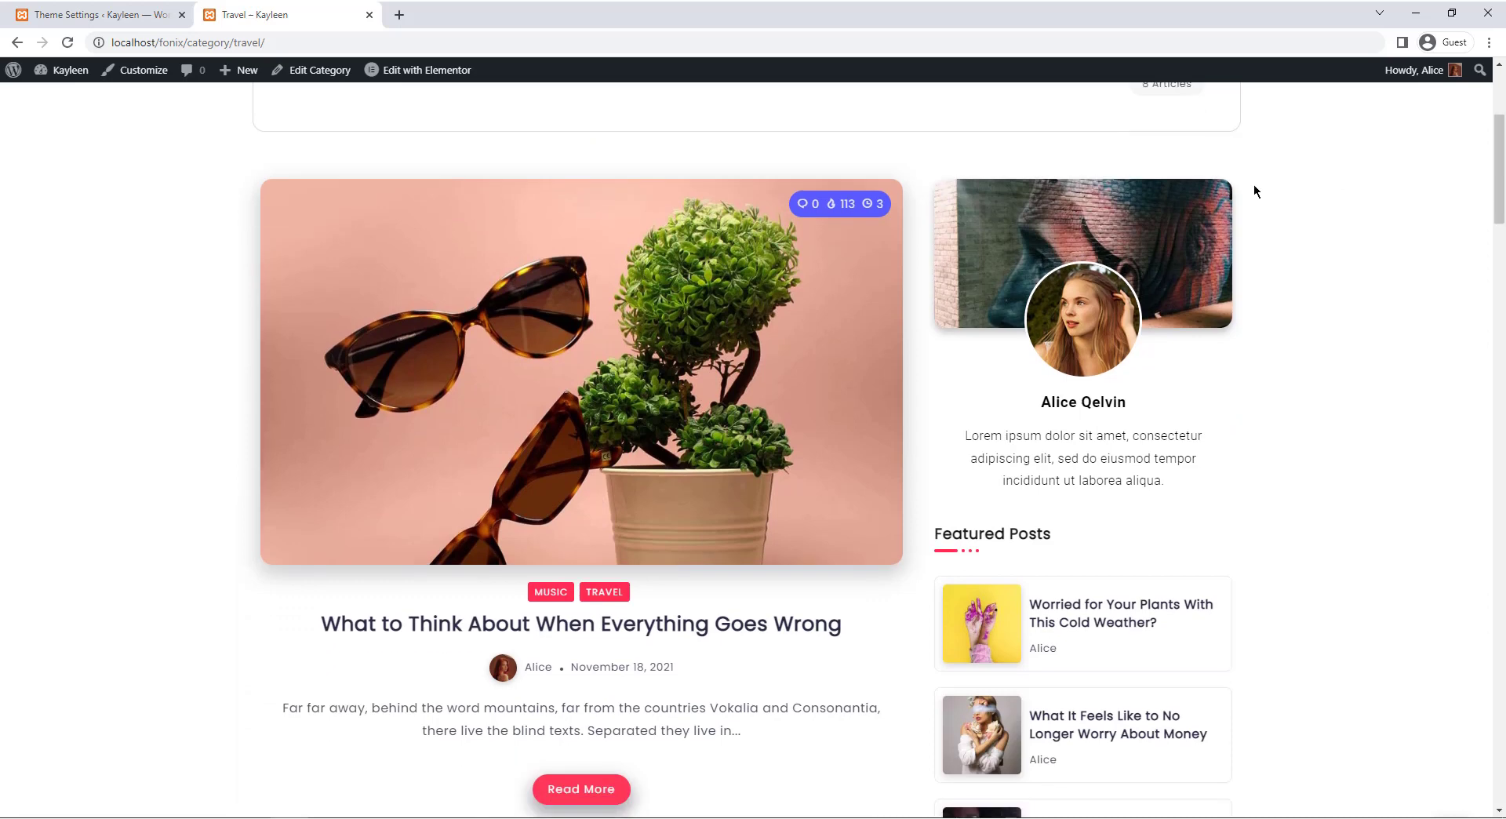
# Set the Blog Sidebar Position to Right with the Default Sidebar template in the theme settings, and save the changes.
pyautogui.click(108, 19)
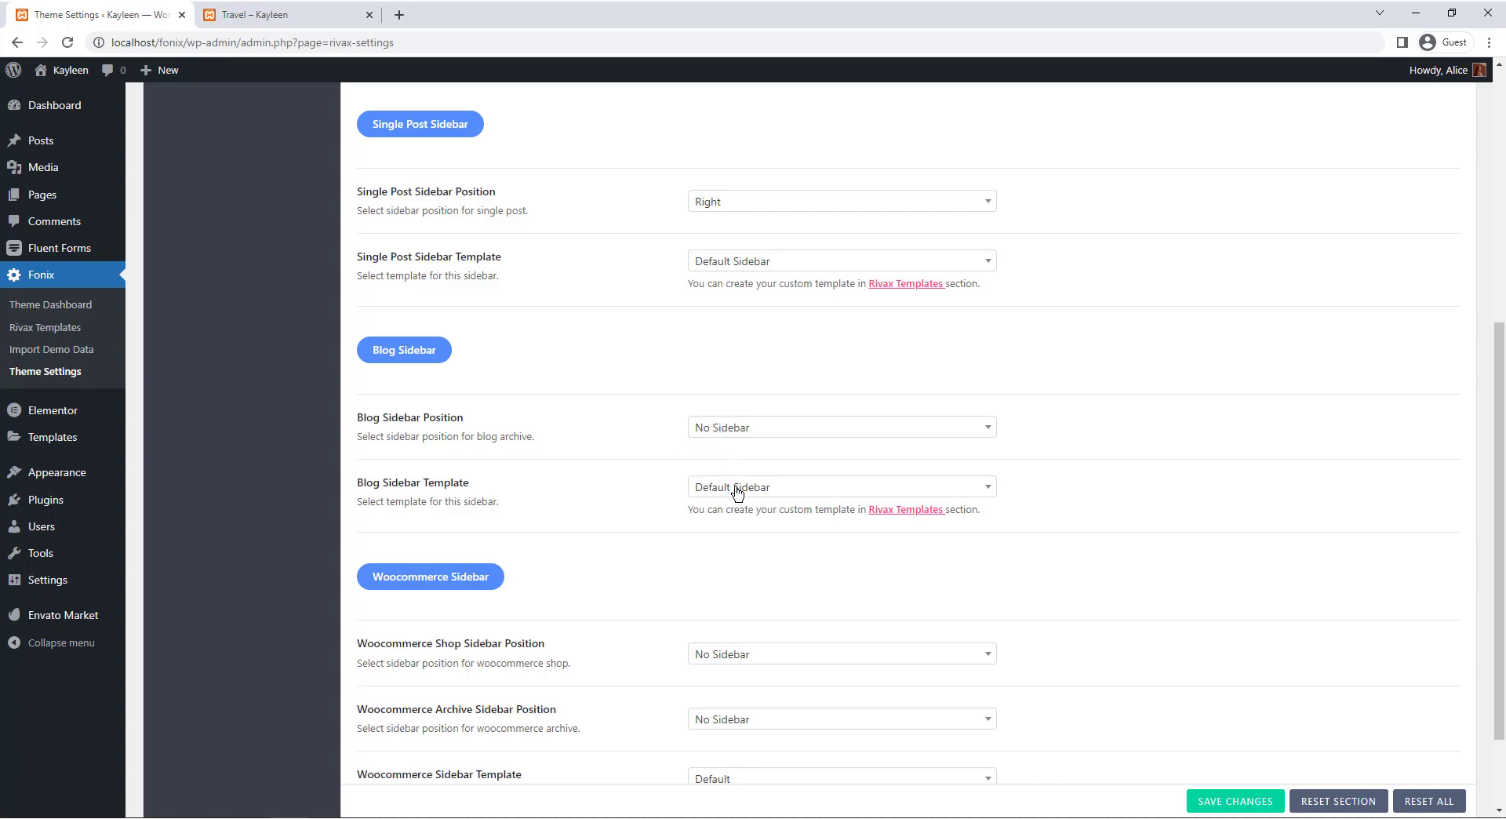
pyautogui.click(735, 428)
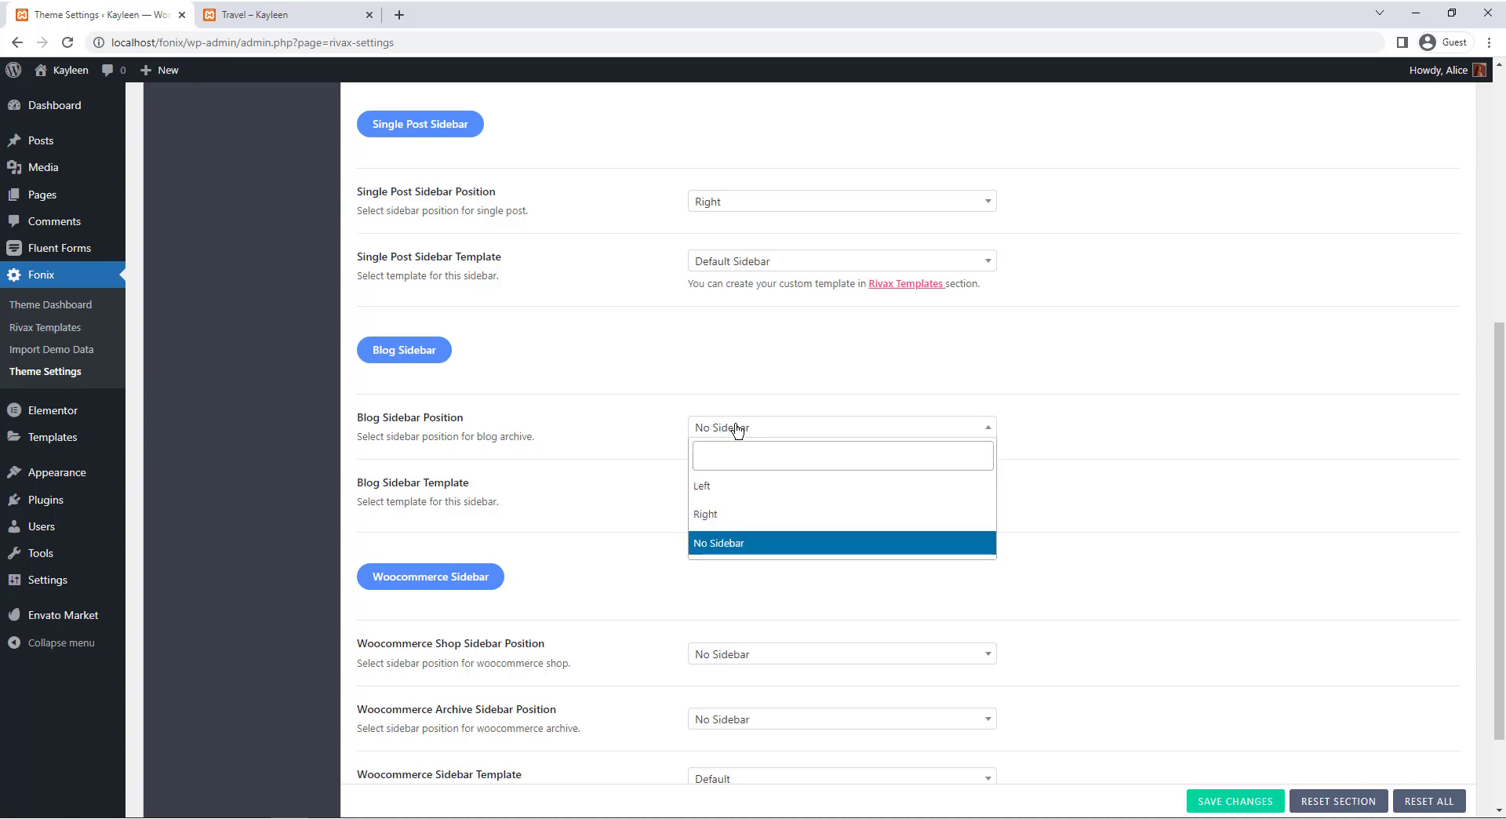
pyautogui.click(735, 514)
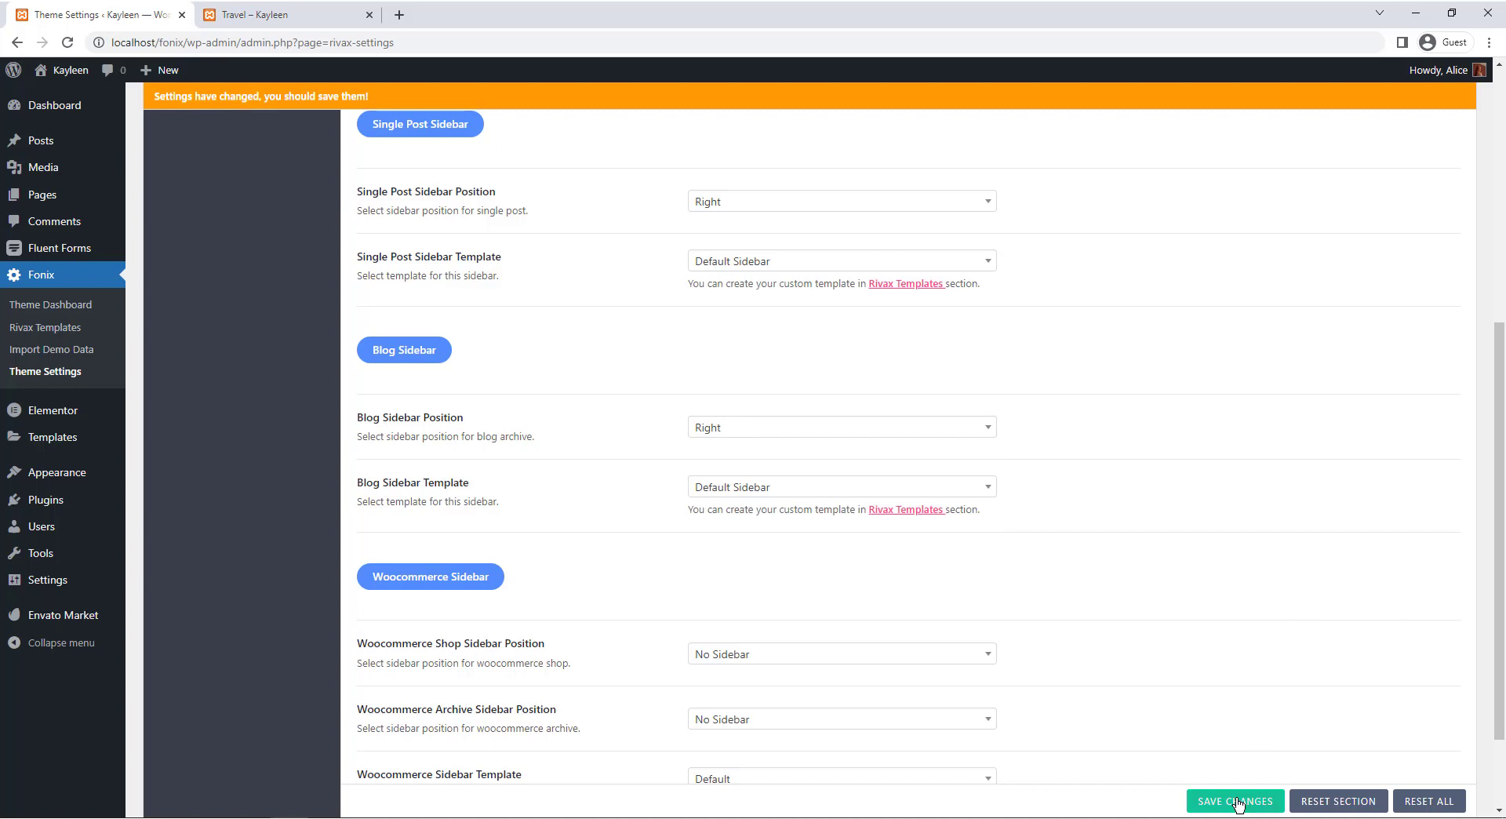
pyautogui.click(766, 487)
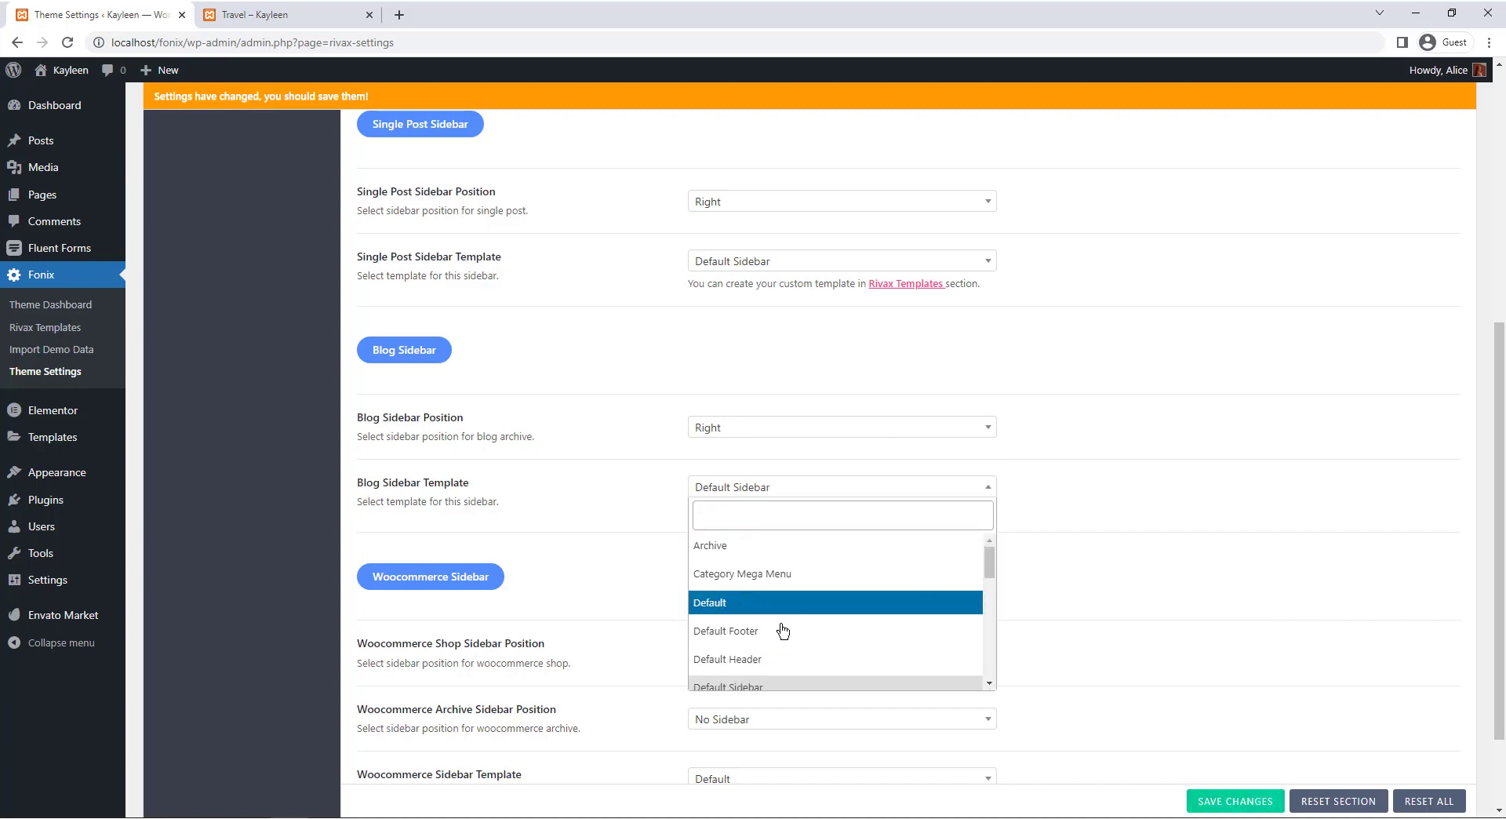
pyautogui.scroll(-2, 941, 564)
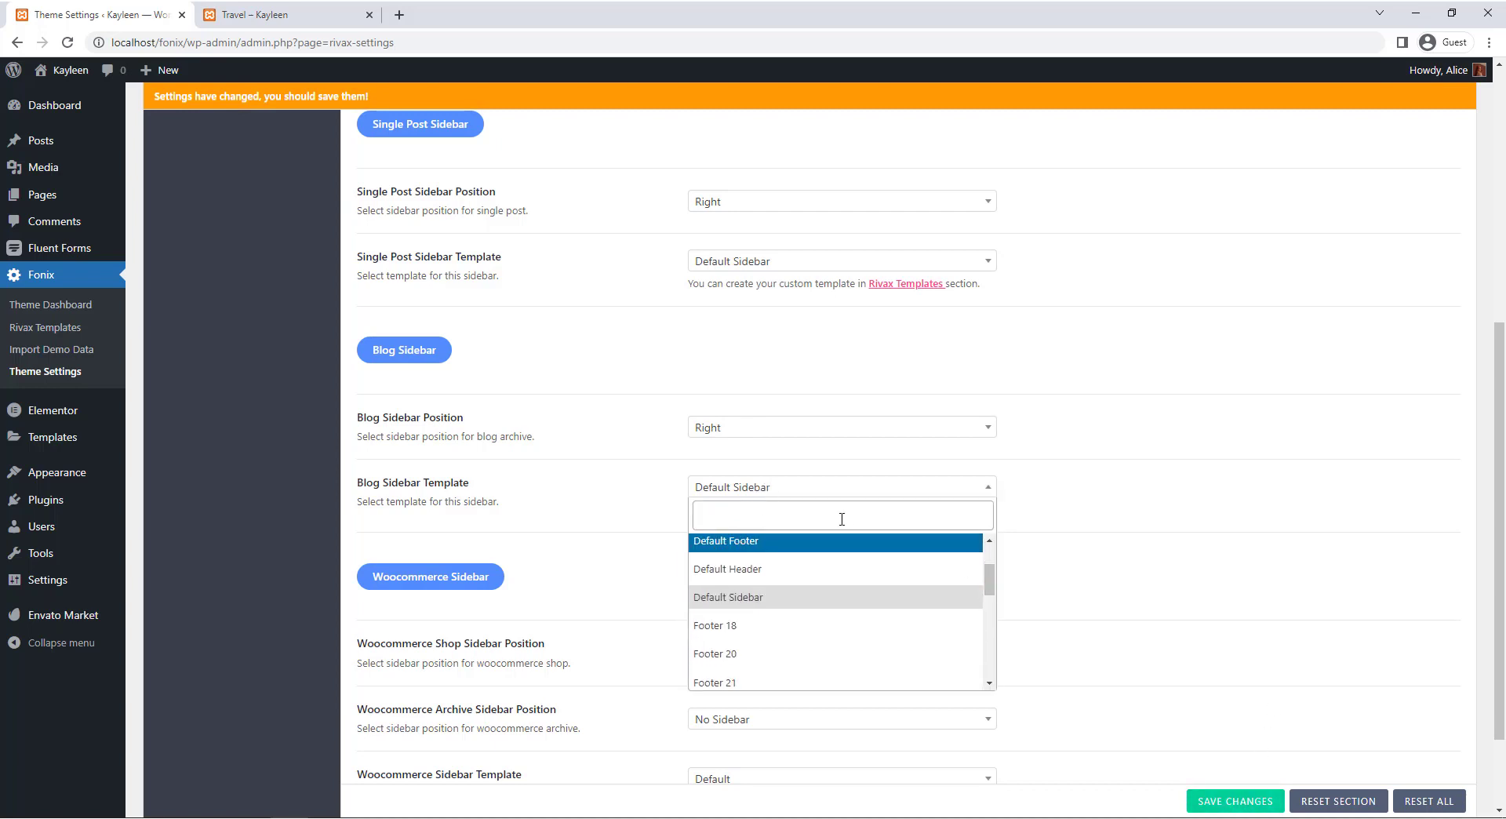
pyautogui.click(781, 600)
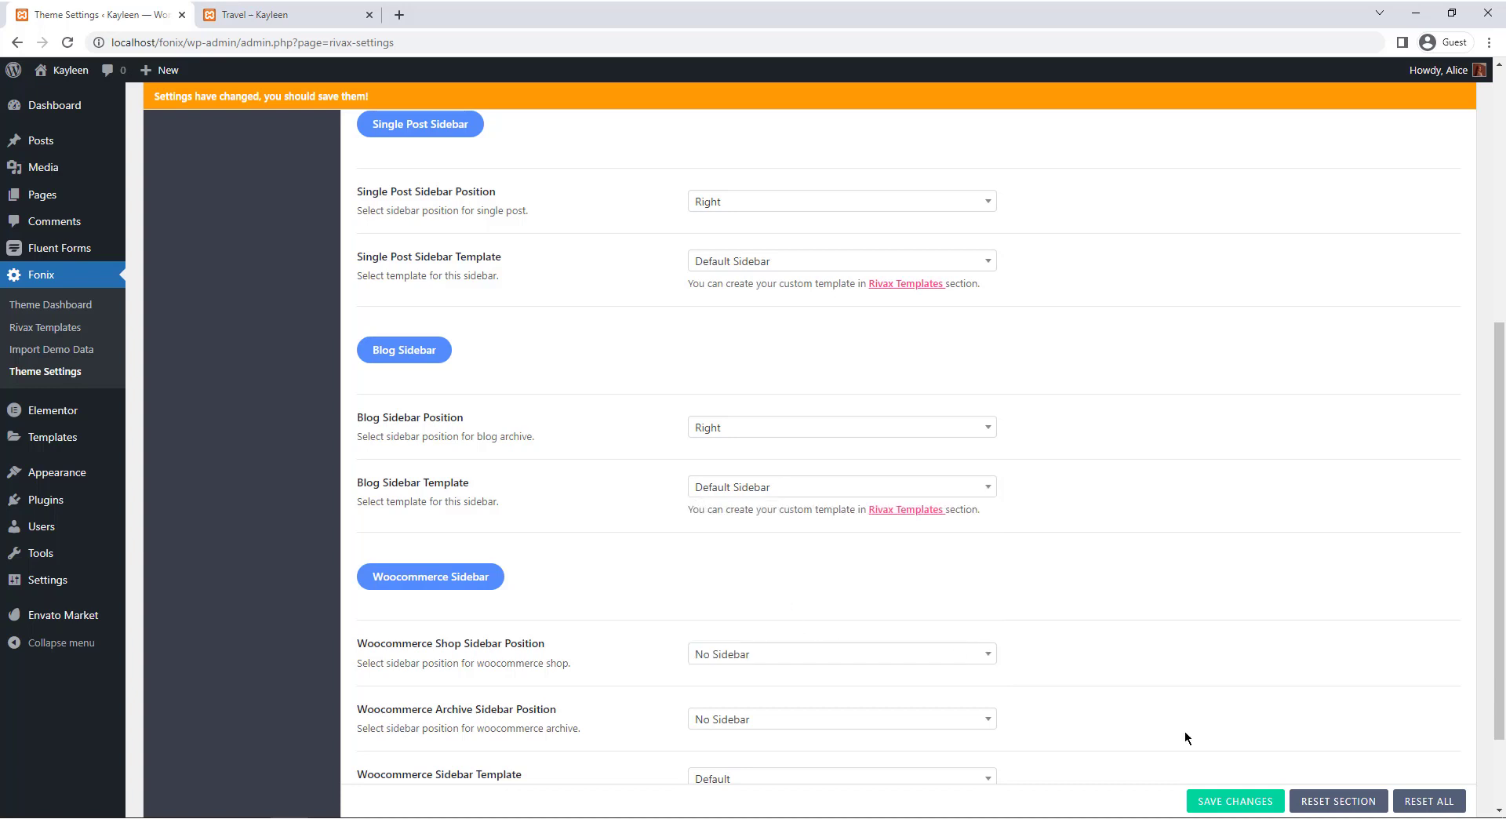
pyautogui.click(1248, 806)
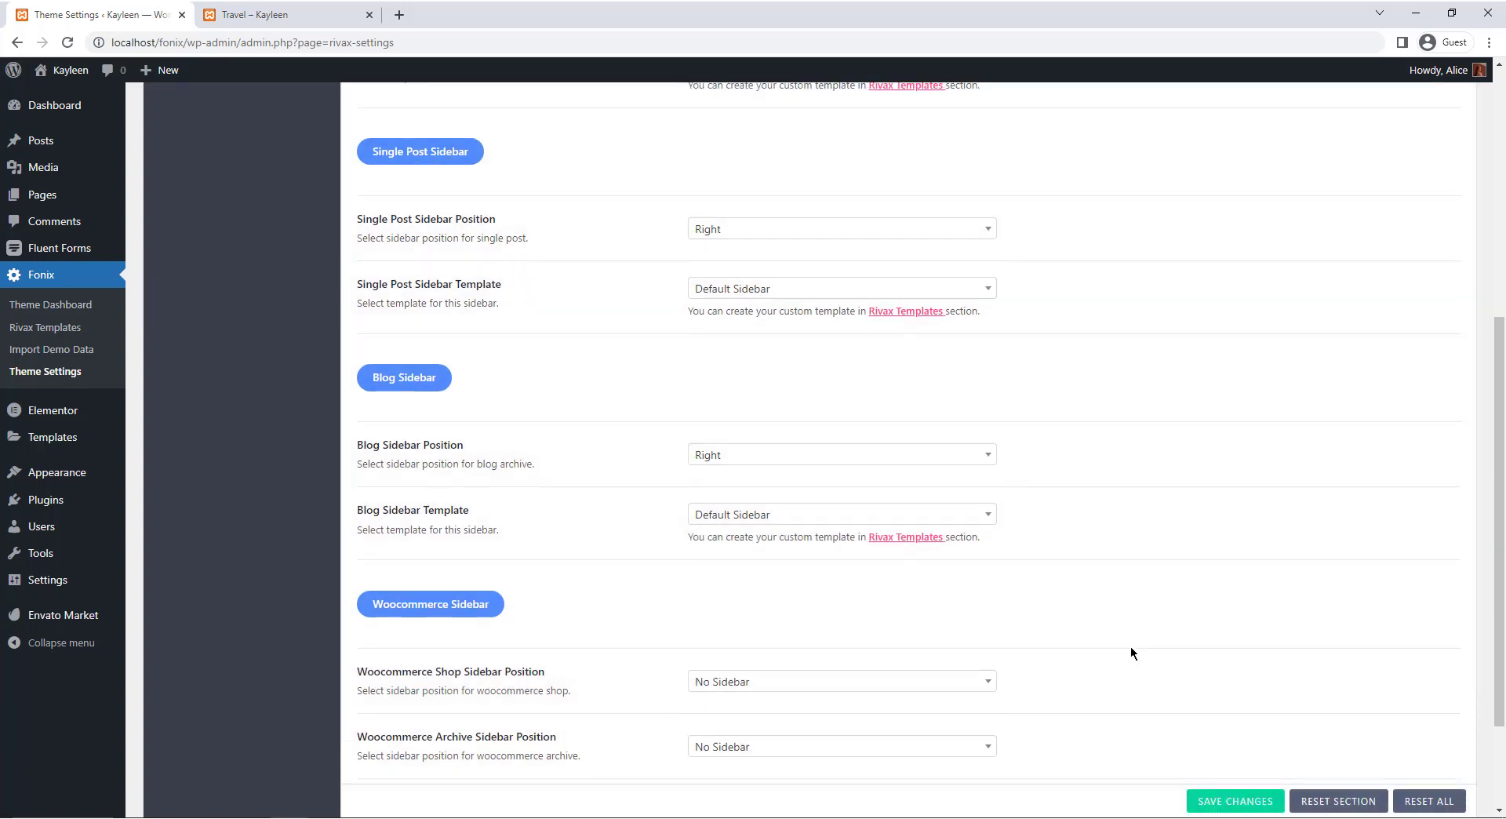
# Reload the Travel category page and examine how the theme's blog sidebar sits beside the archive template's own sidebar.
pyautogui.click(280, 17)
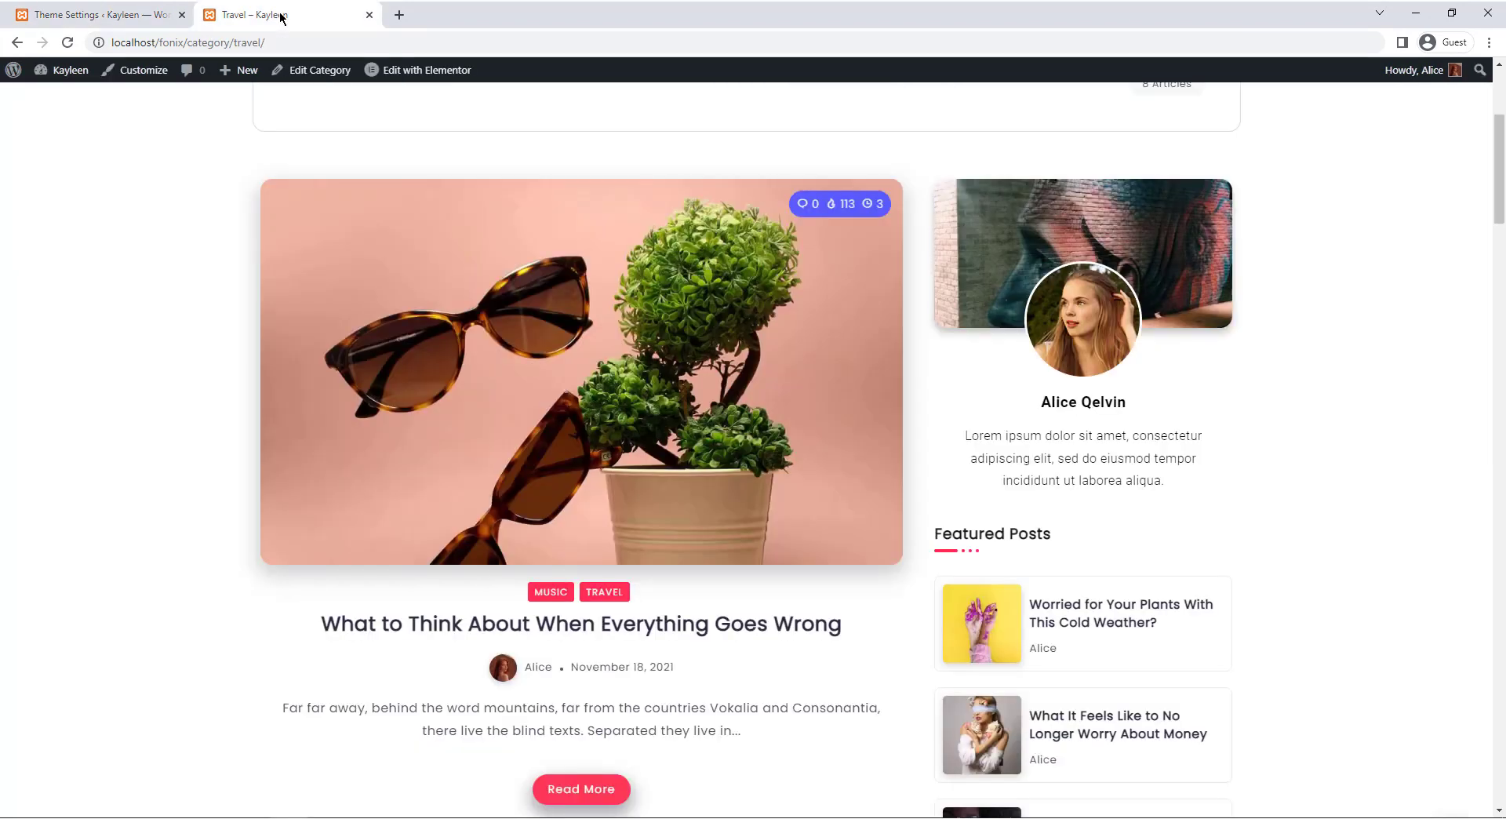
pyautogui.click(73, 52)
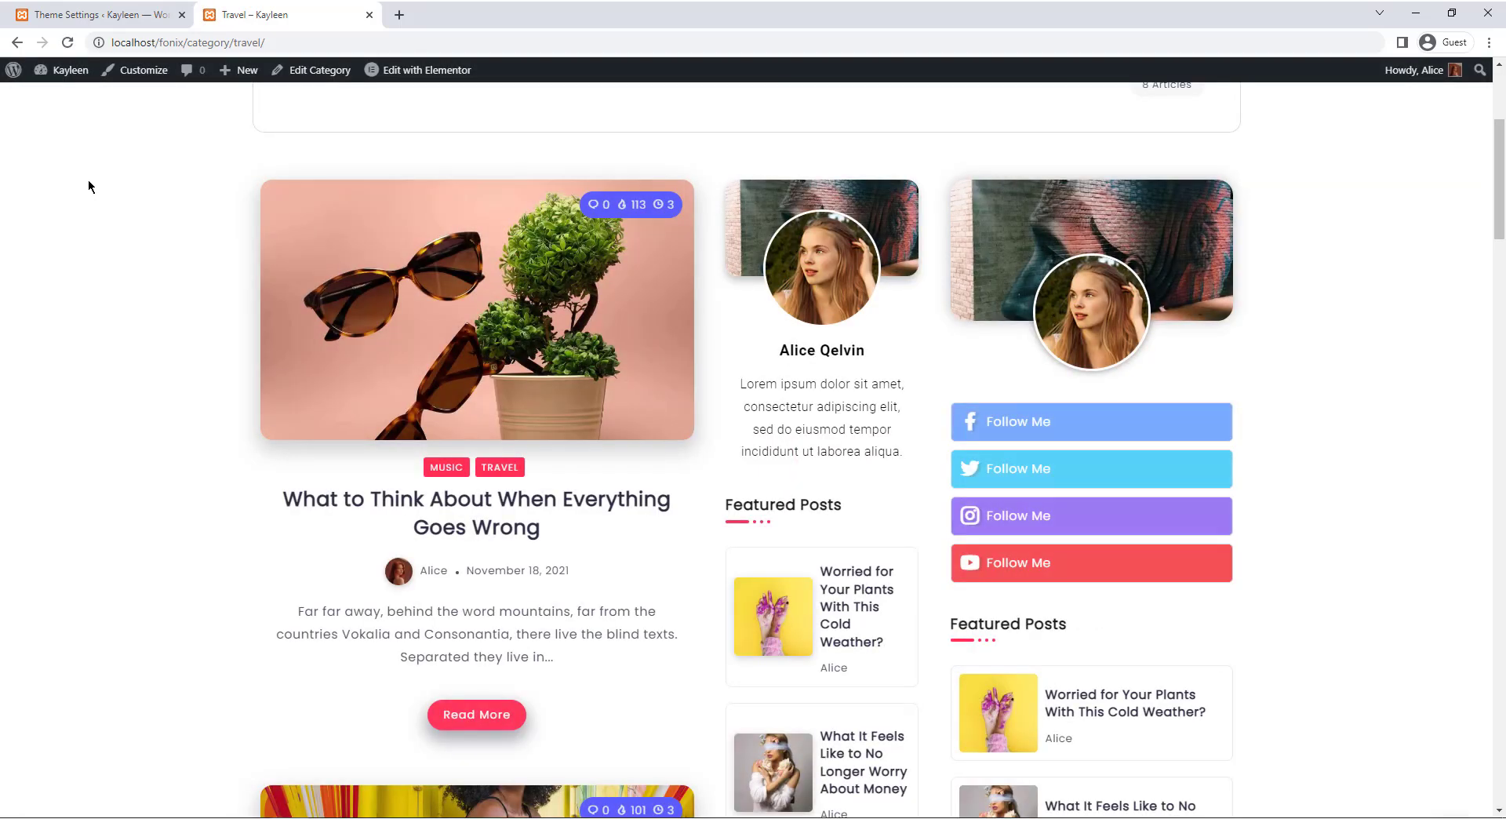
pyautogui.scroll(4, 1485, 193)
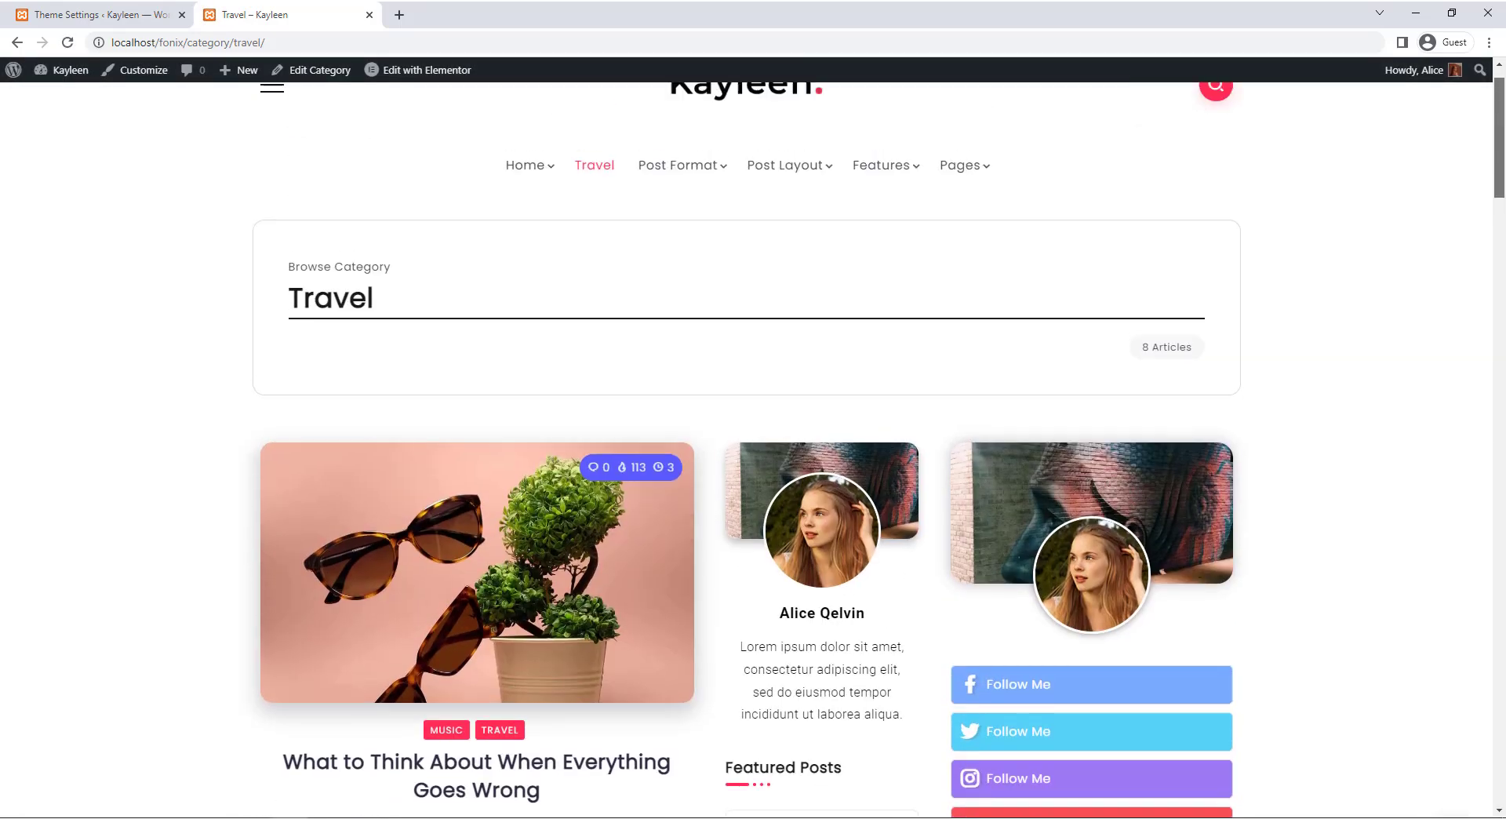
pyautogui.scroll(-2, 1485, 193)
pyautogui.scroll(-3, 1502, 206)
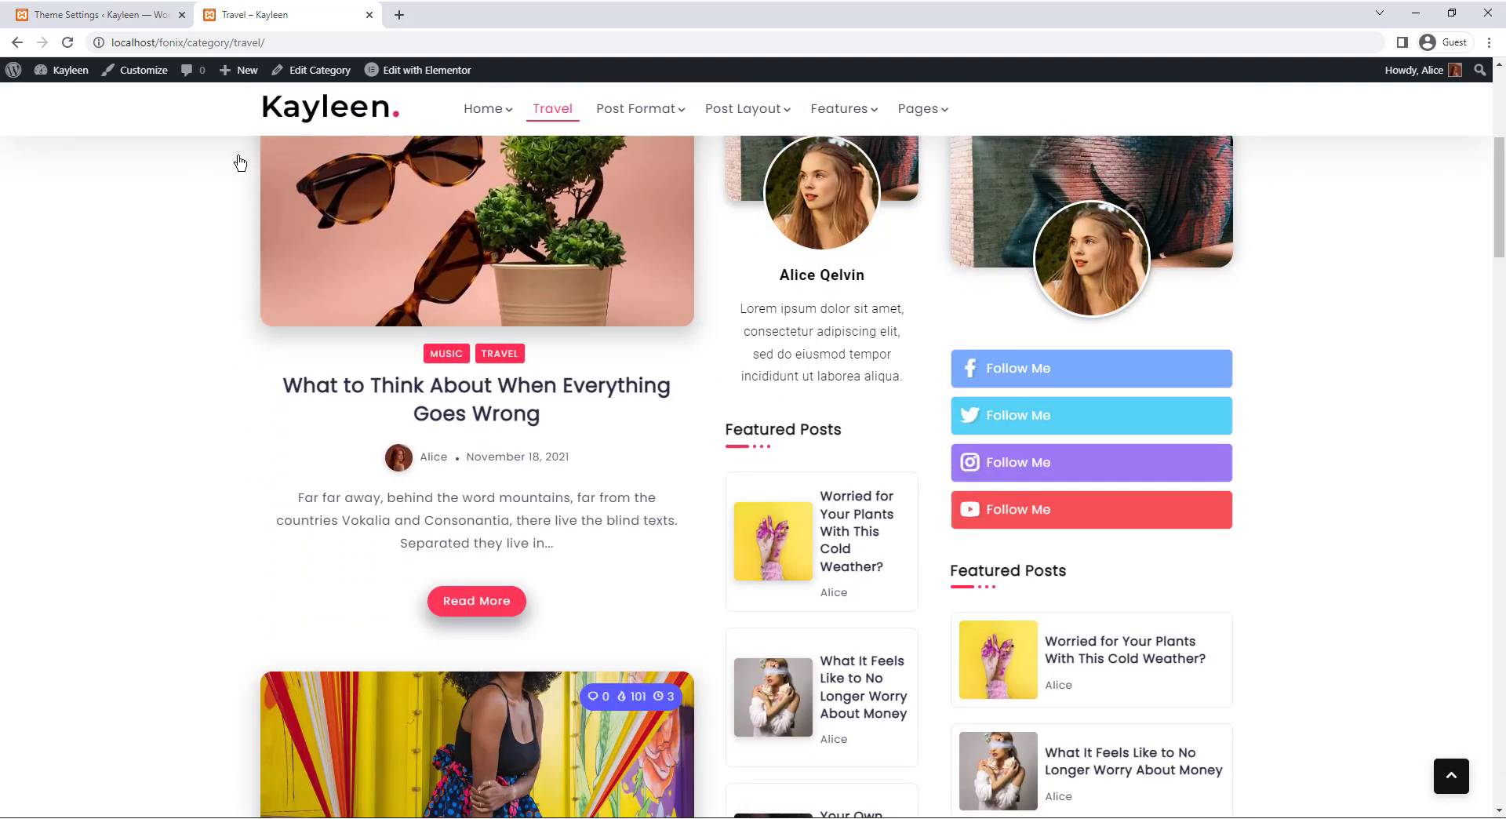
# Open the Archive template from the Rivax Templates list for editing with Elementor.
pyautogui.click(101, 13)
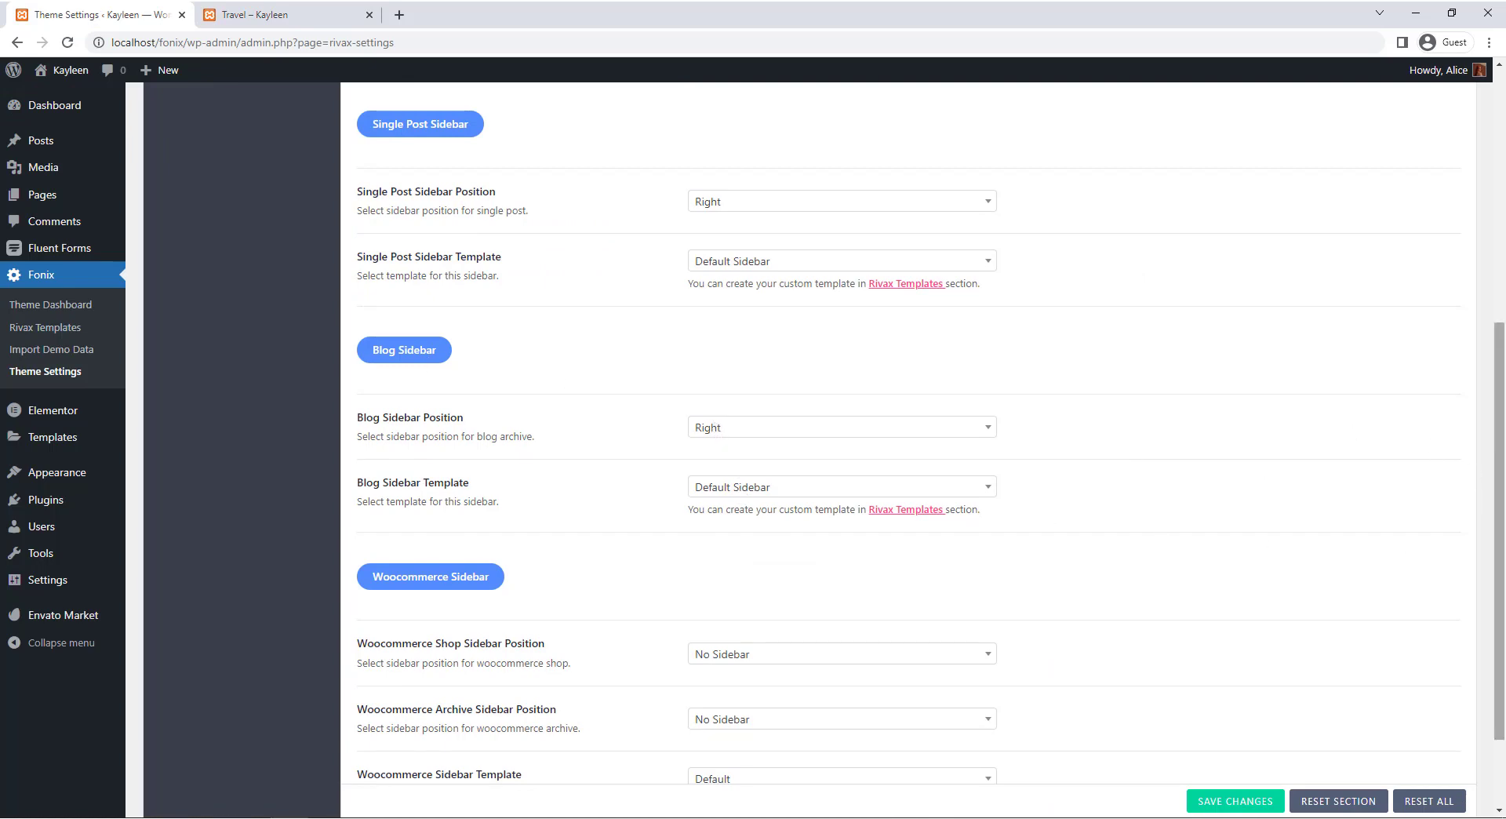
pyautogui.moveTo(1500, 534); pyautogui.dragTo(1499, 371)
pyautogui.click(110, 329)
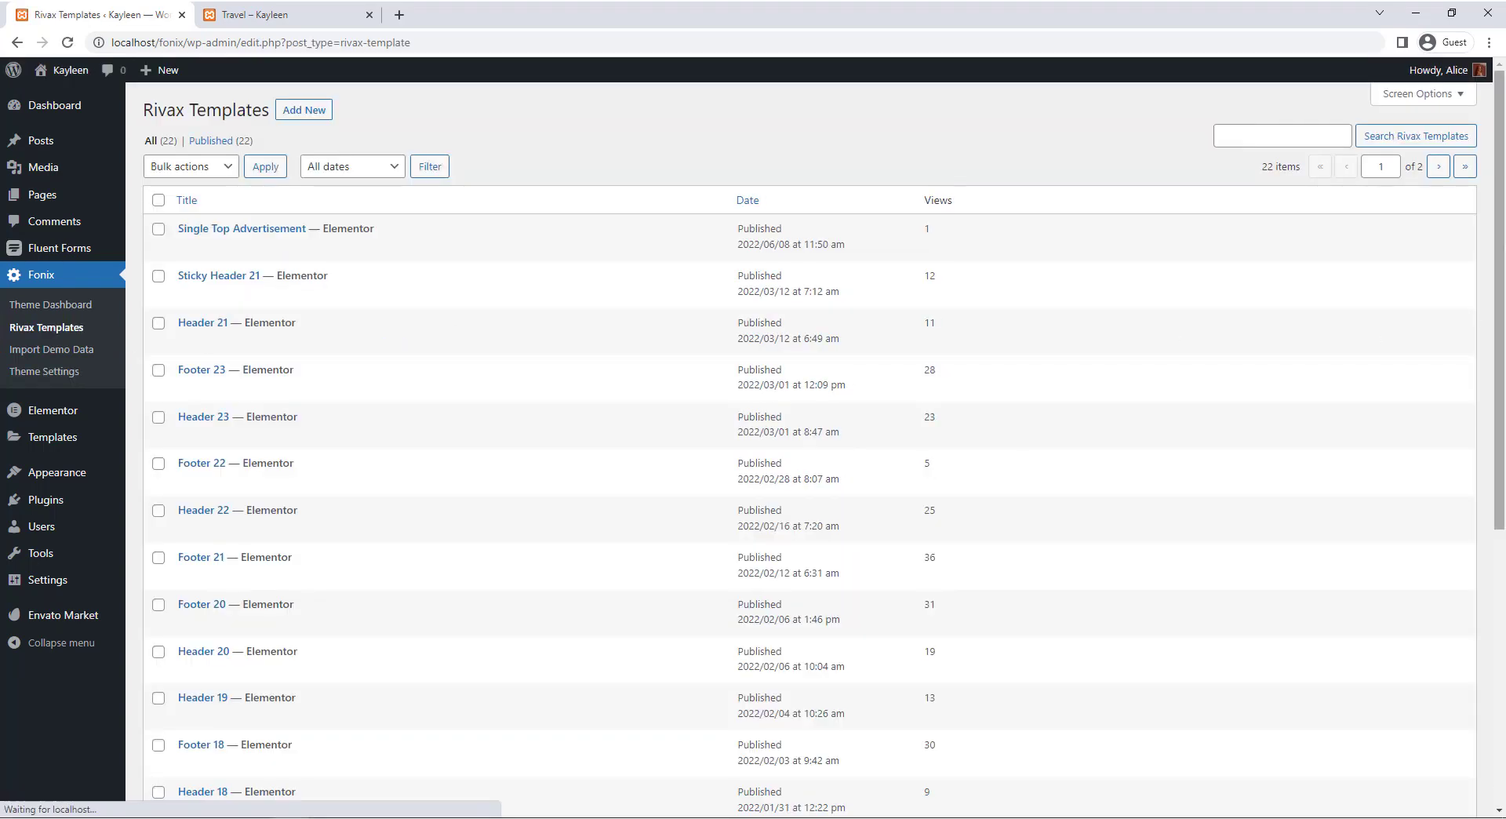
pyautogui.scroll(-6, 884, 587)
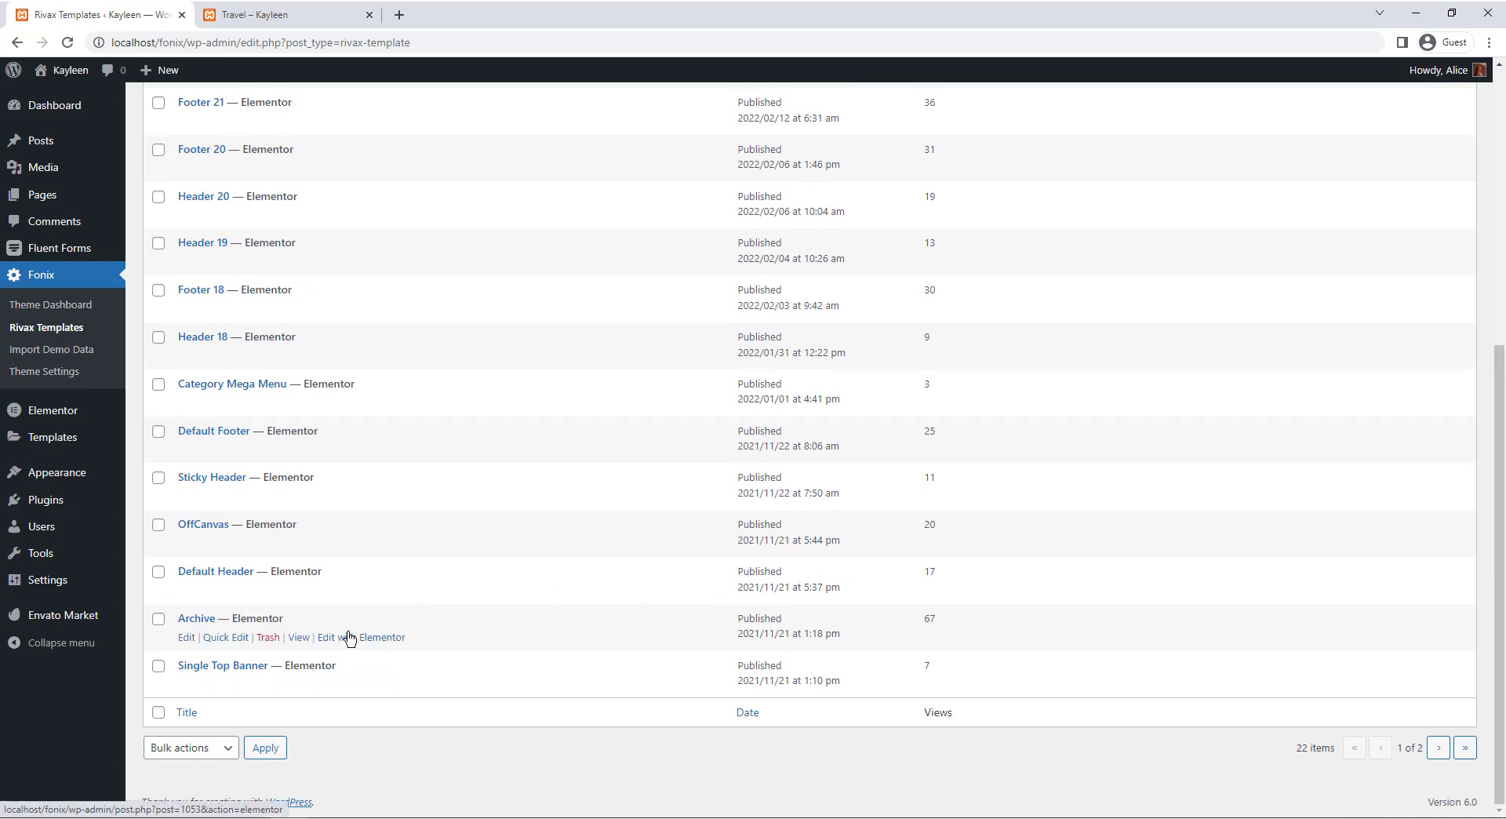
pyautogui.click(349, 637)
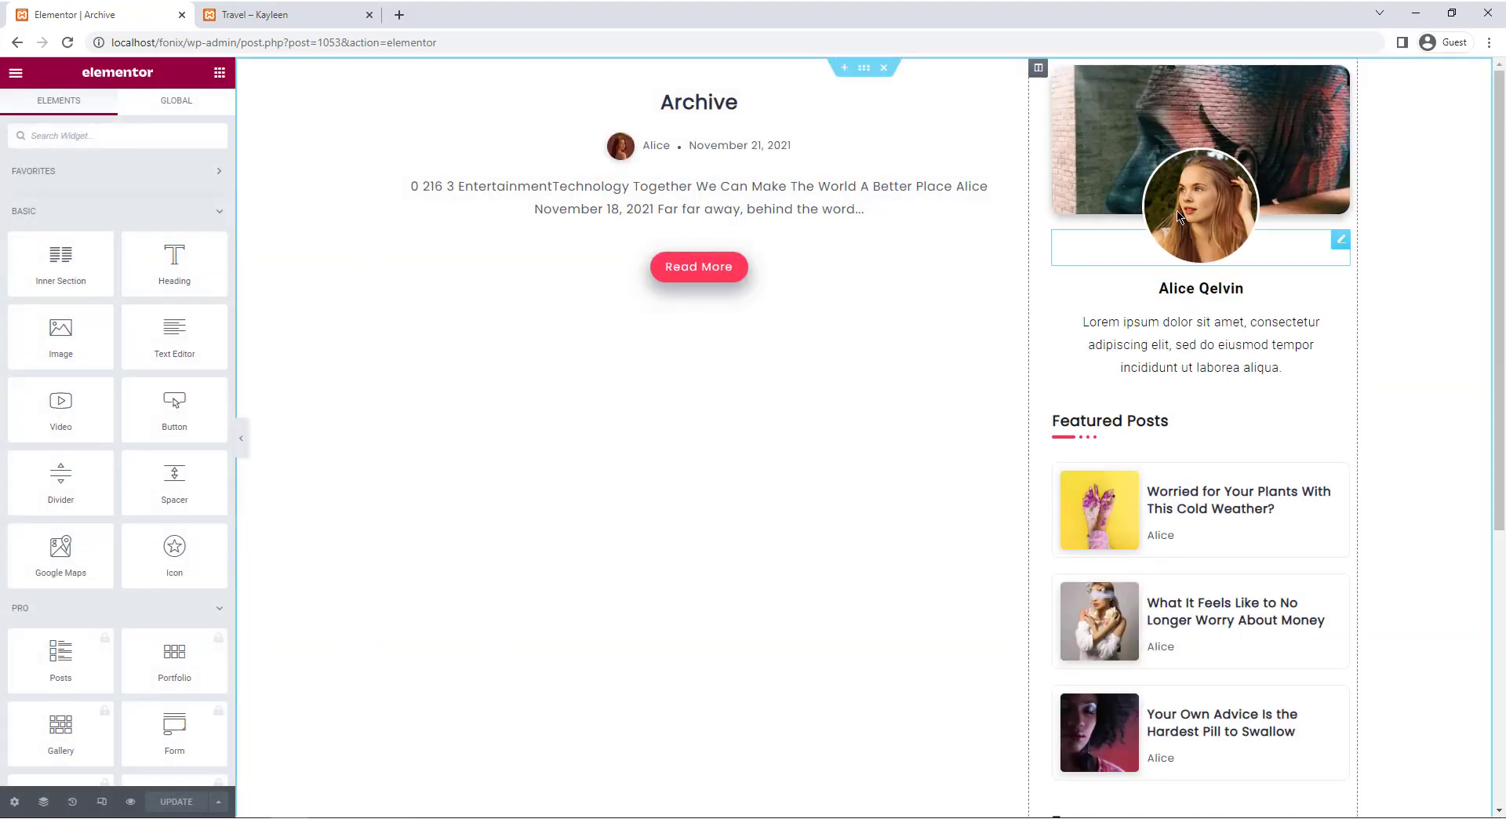
# Delete the sidebar column with the author box and Featured Posts from the Archive template and update it.
pyautogui.rightClick(1040, 71)
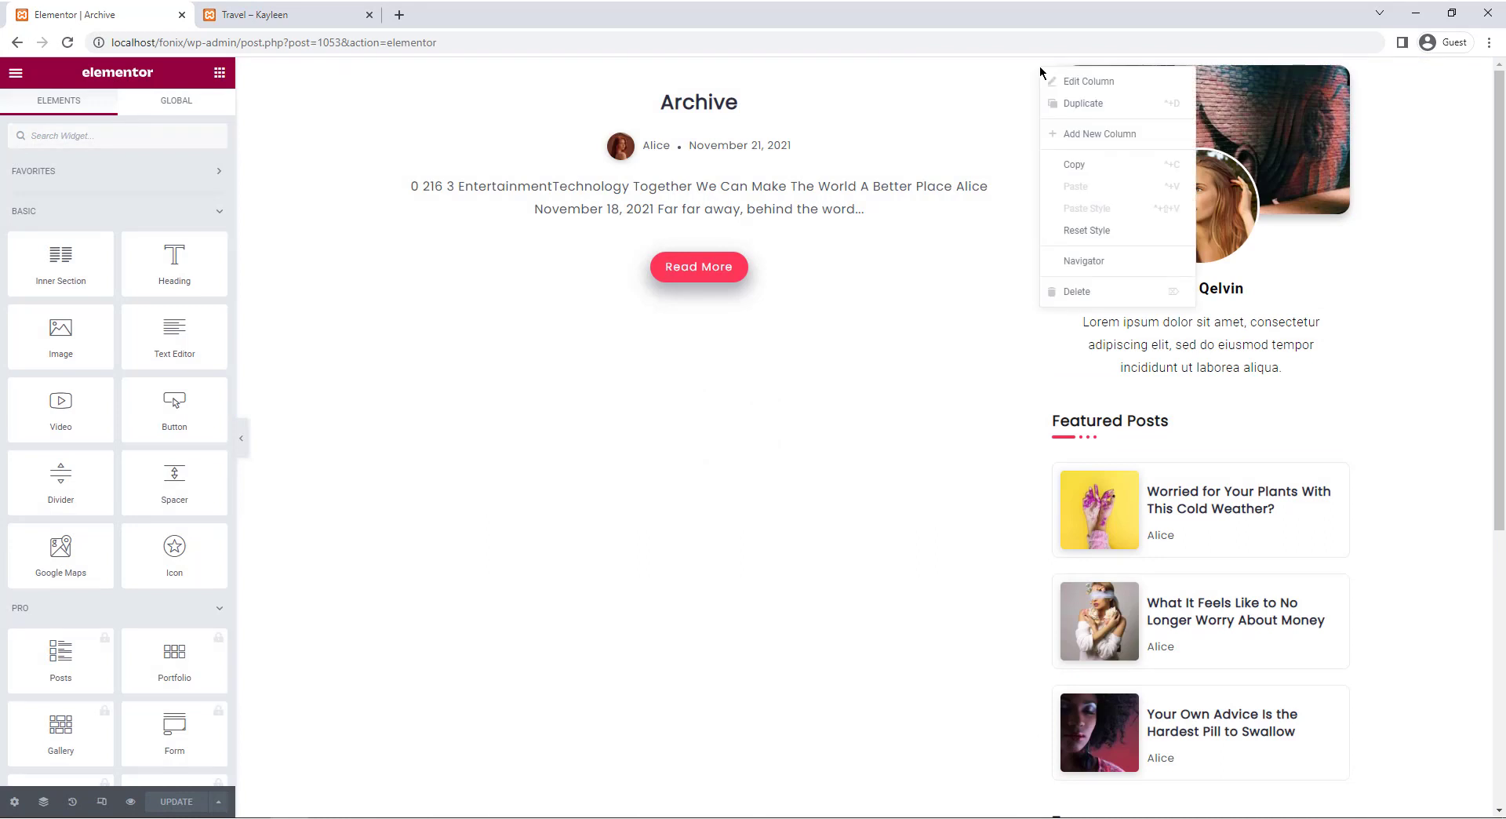
pyautogui.click(1099, 292)
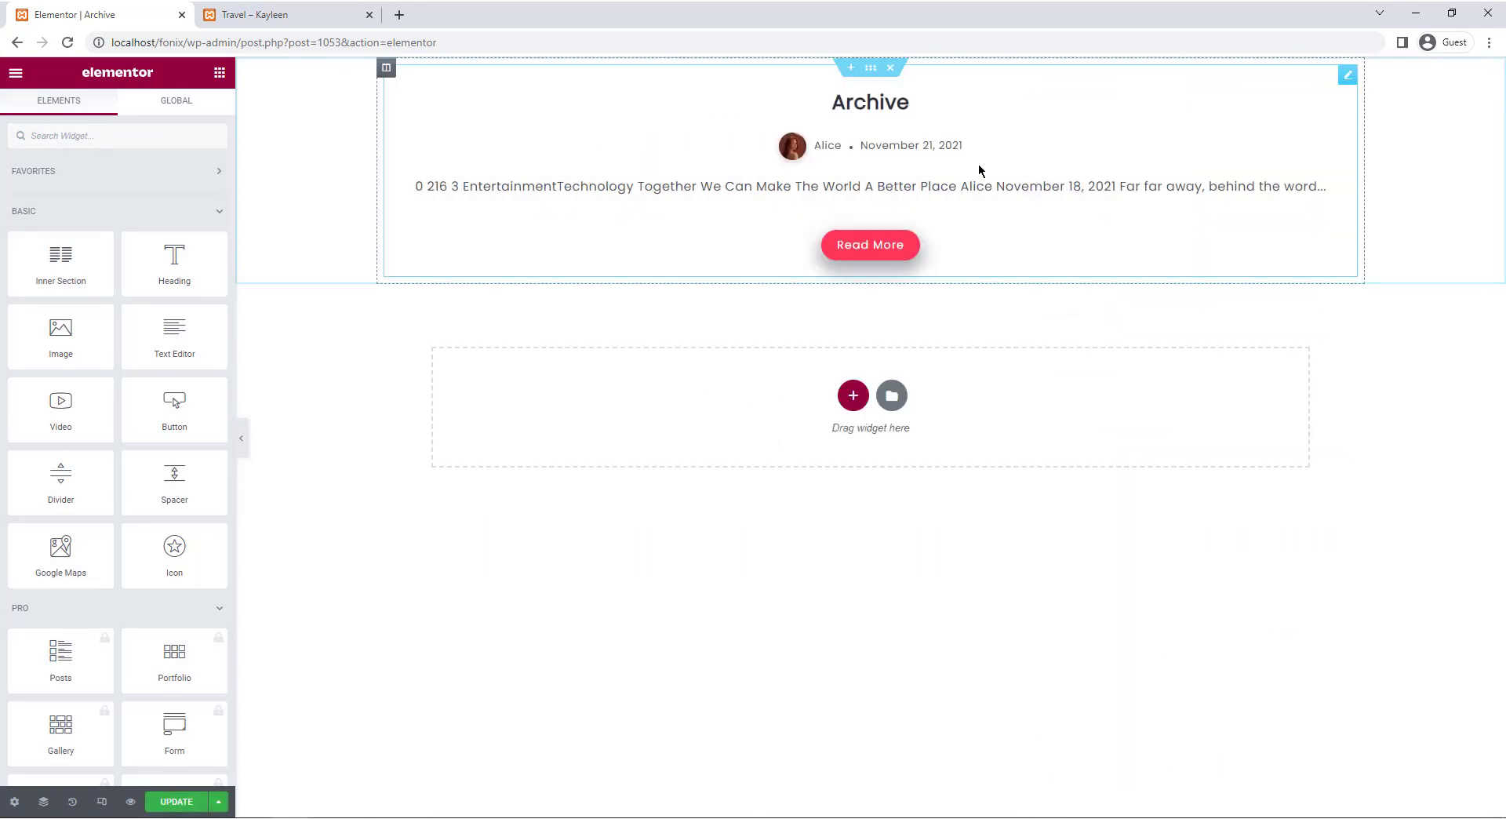
pyautogui.click(177, 802)
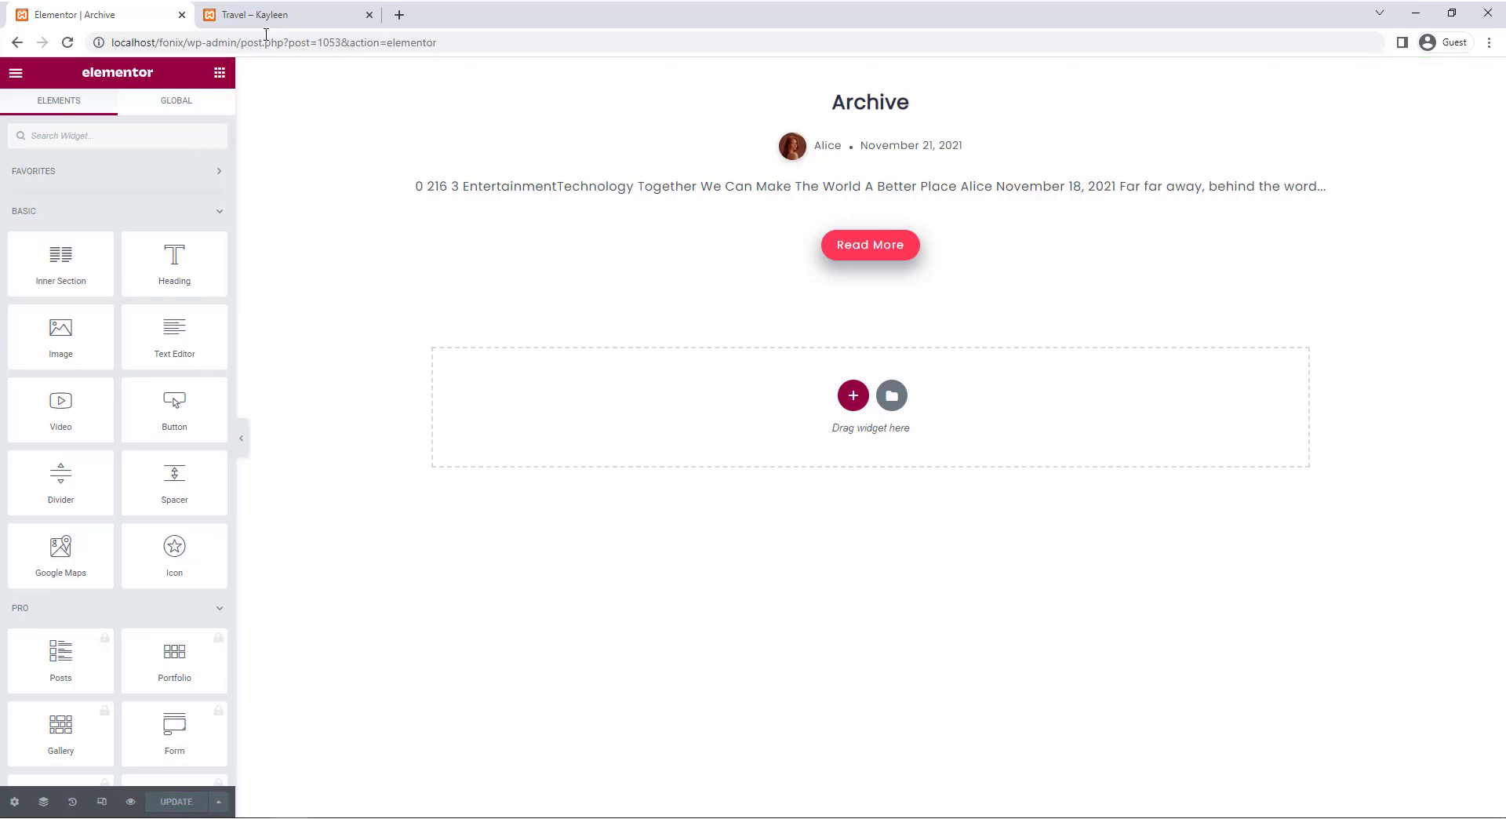
# Reload the Travel category page and check the post list with the single remaining sidebar.
pyautogui.click(280, 14)
pyautogui.click(68, 44)
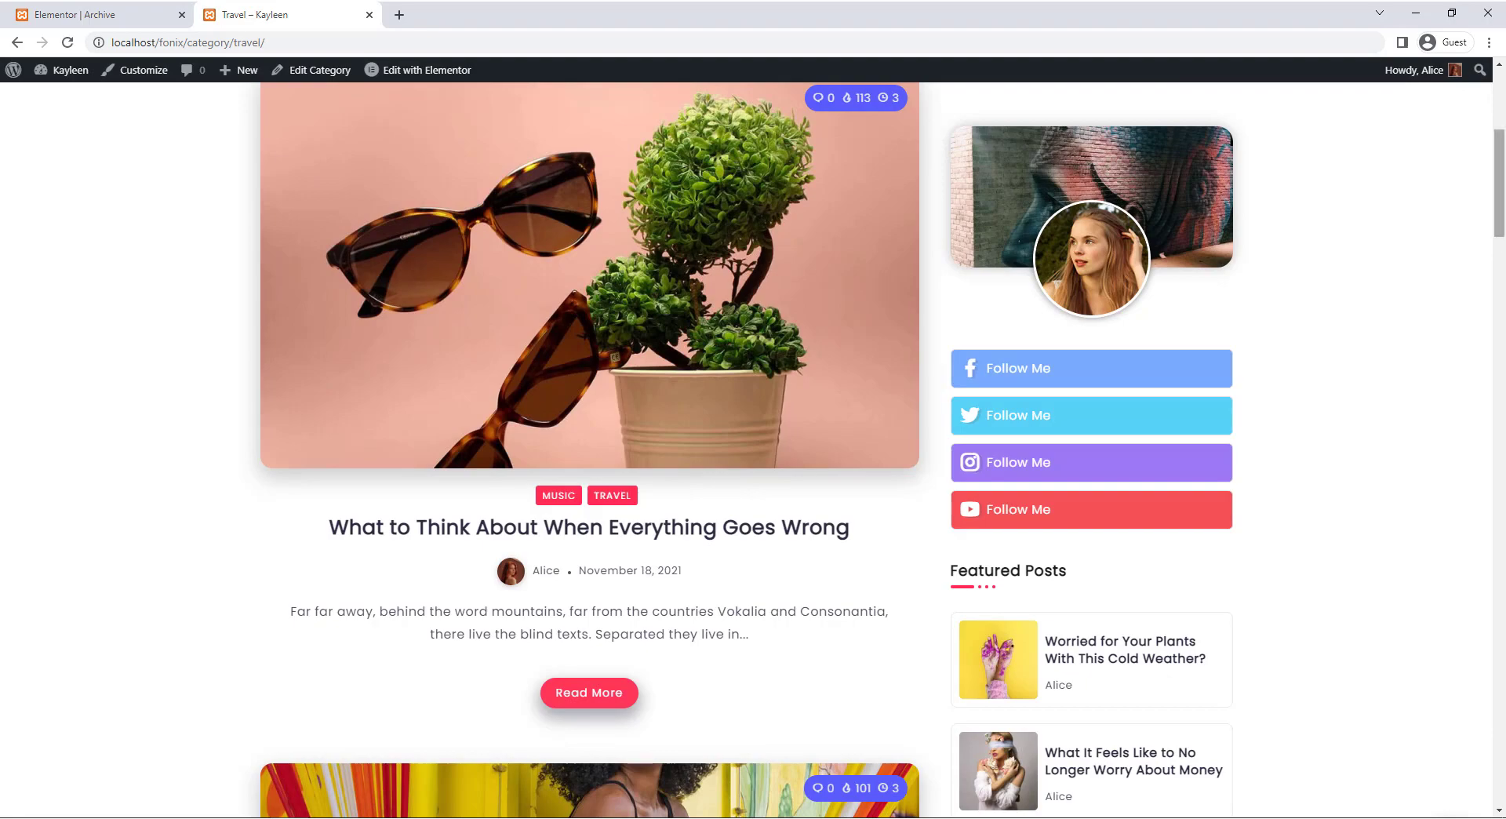
pyautogui.moveTo(1495, 228); pyautogui.dragTo(1495, 192)
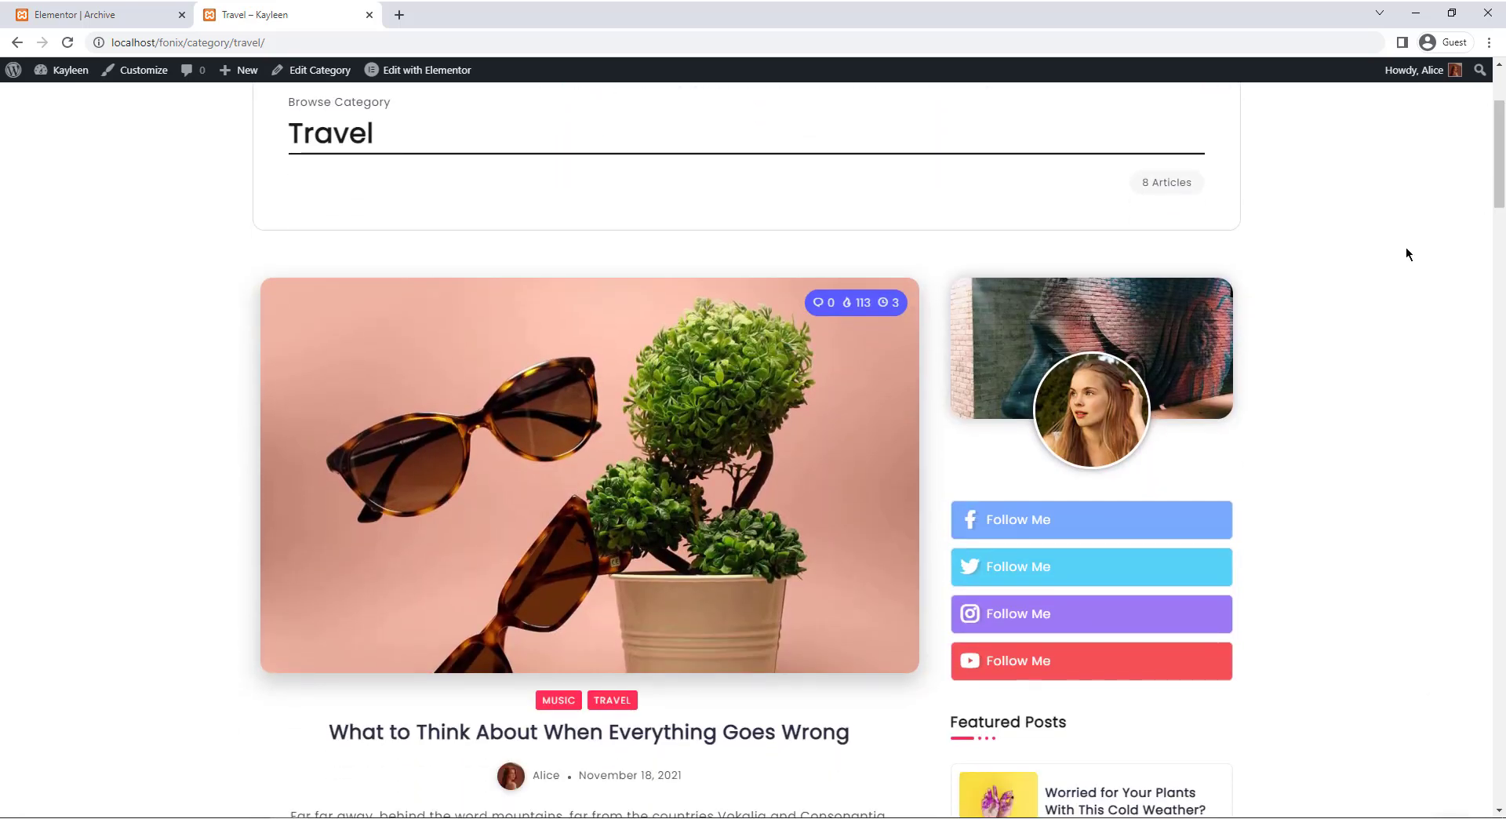